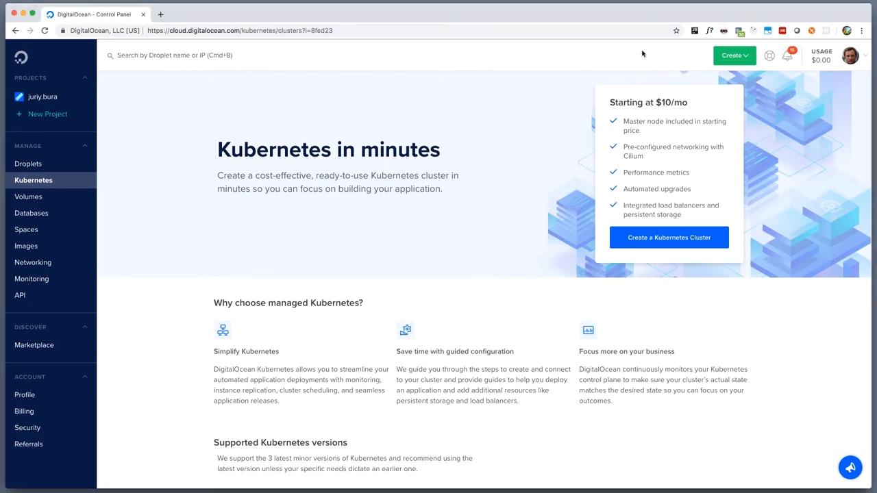
# Begin a new droplet with the CentOS 7.6 x64 image.
pyautogui.click(746, 60)
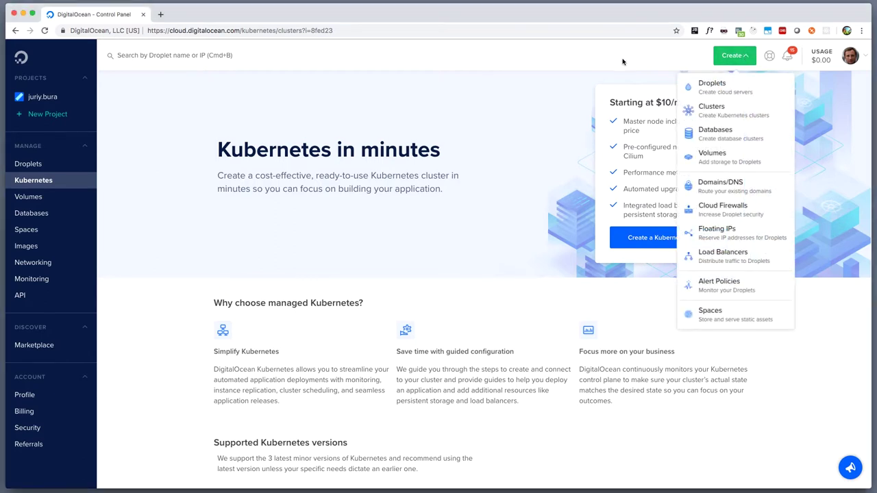
pyautogui.click(725, 88)
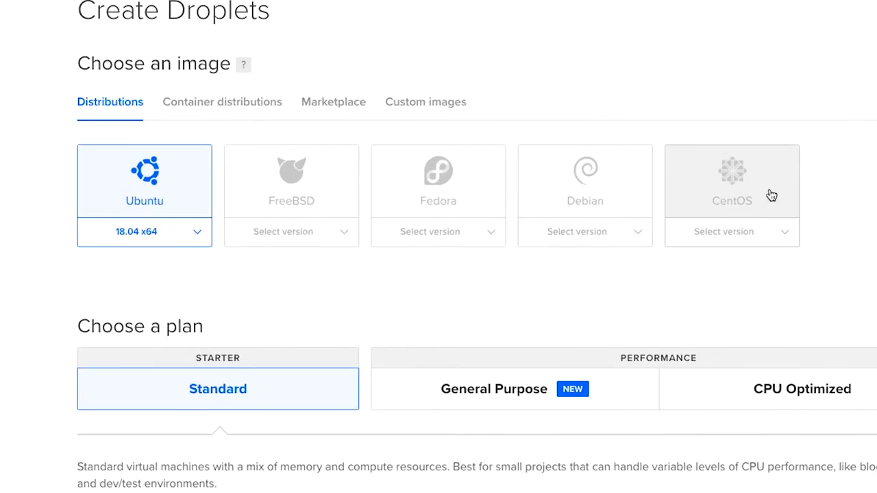
pyautogui.click(772, 195)
pyautogui.click(791, 238)
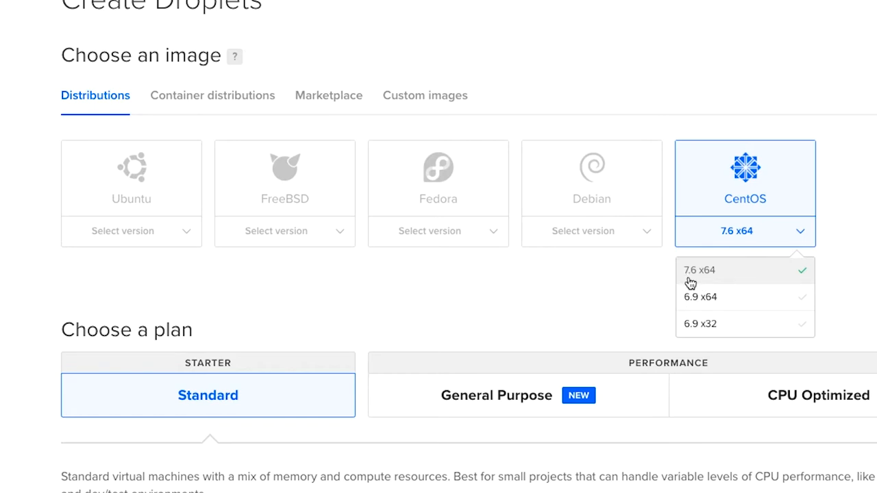
pyautogui.click(749, 282)
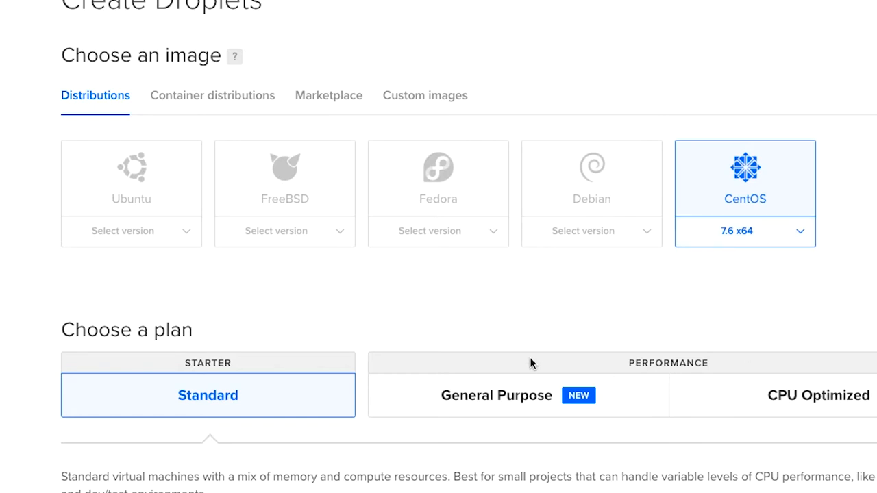
pyautogui.scroll(-5, 533, 363)
pyautogui.scroll(-5, 561, 343)
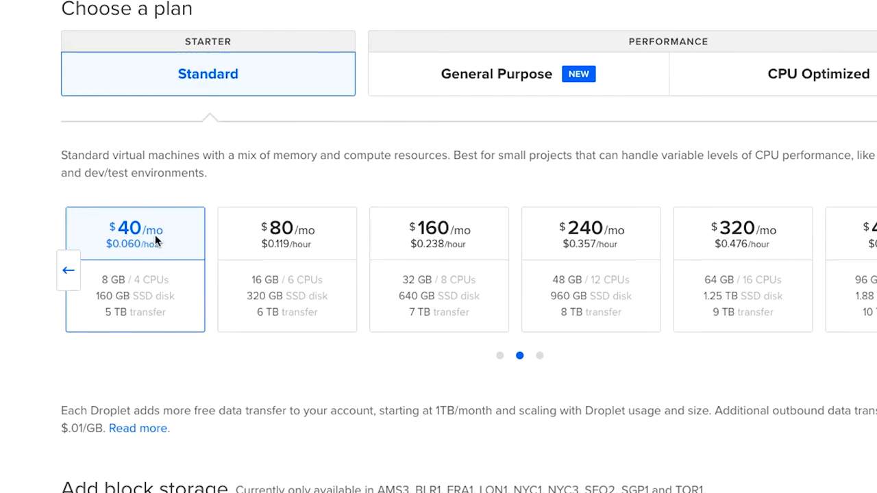
# Choose the $10/mo 2 GB Standard plan after briefly trying the $5/mo one.
pyautogui.click(68, 270)
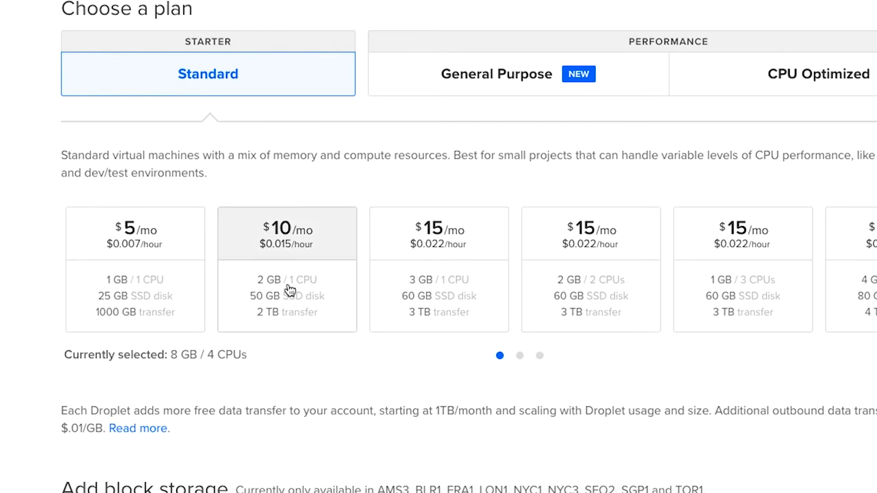
pyautogui.click(321, 243)
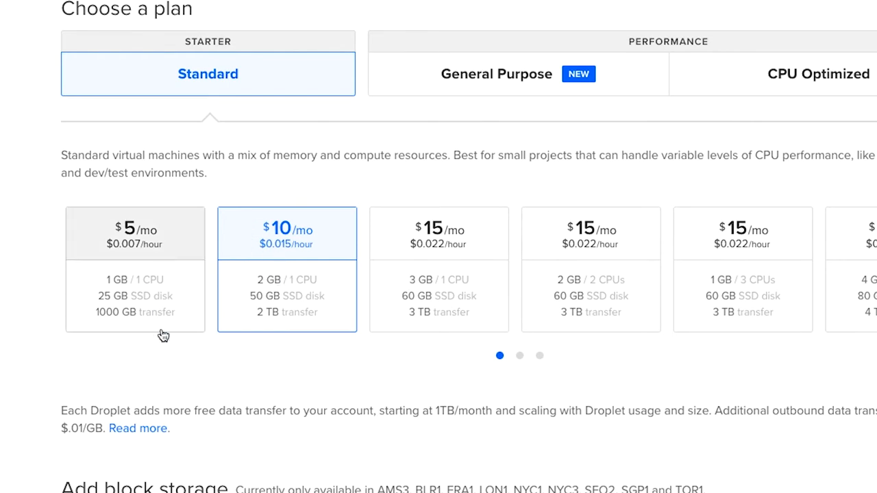
pyautogui.click(122, 230)
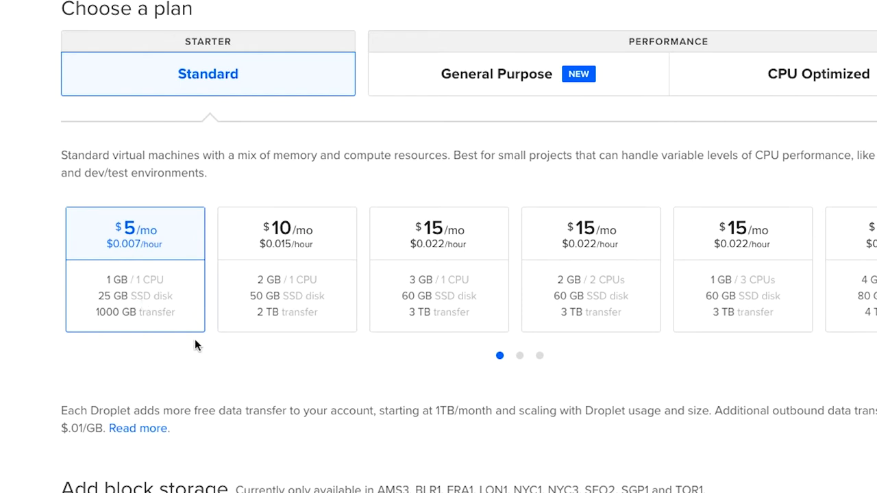
pyautogui.click(329, 246)
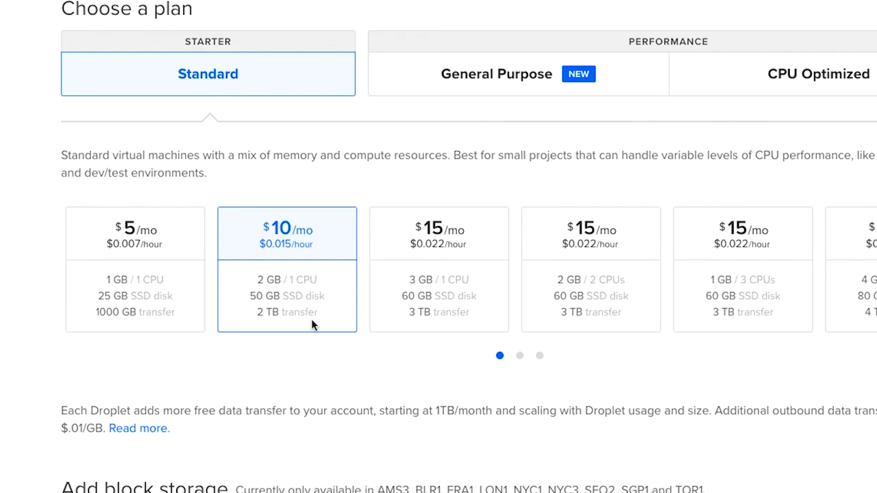
pyautogui.scroll(-2, 398, 392)
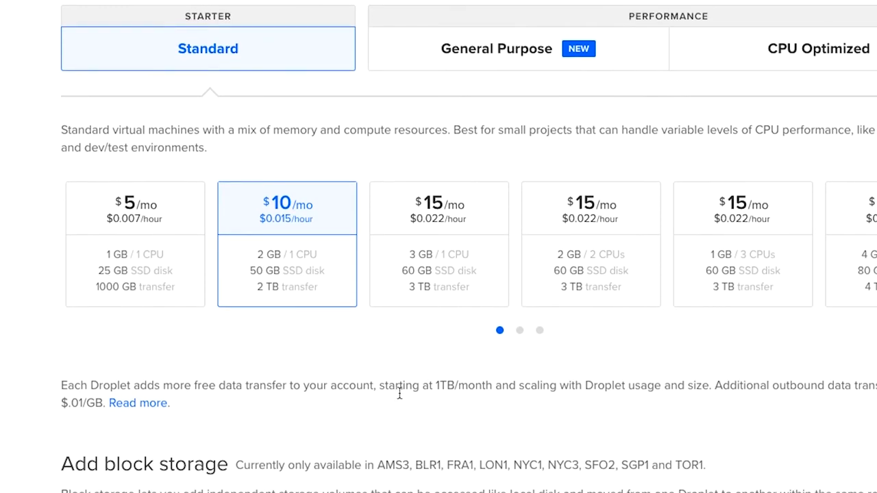
pyautogui.scroll(-3, 399, 391)
pyautogui.scroll(-3, 399, 392)
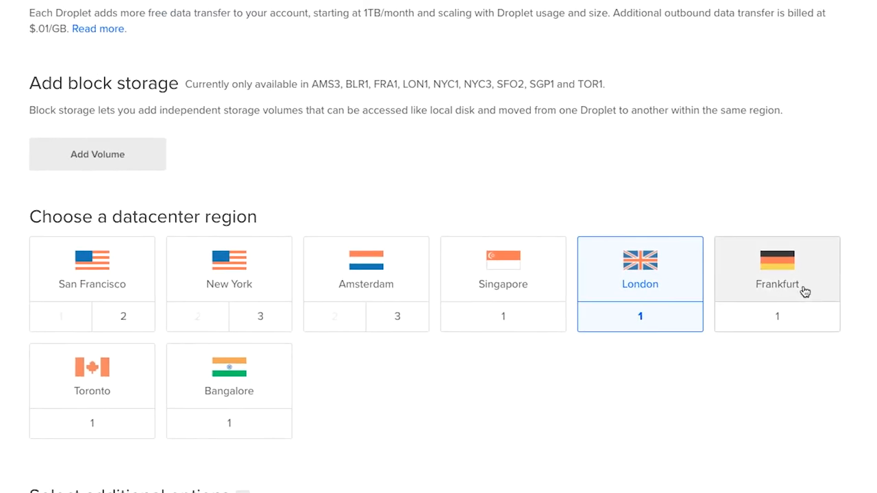
# Select the Frankfurt datacenter and keep SSH key authentication with the saved key.
pyautogui.click(802, 284)
pyautogui.scroll(-3, 686, 415)
pyautogui.scroll(-2, 722, 400)
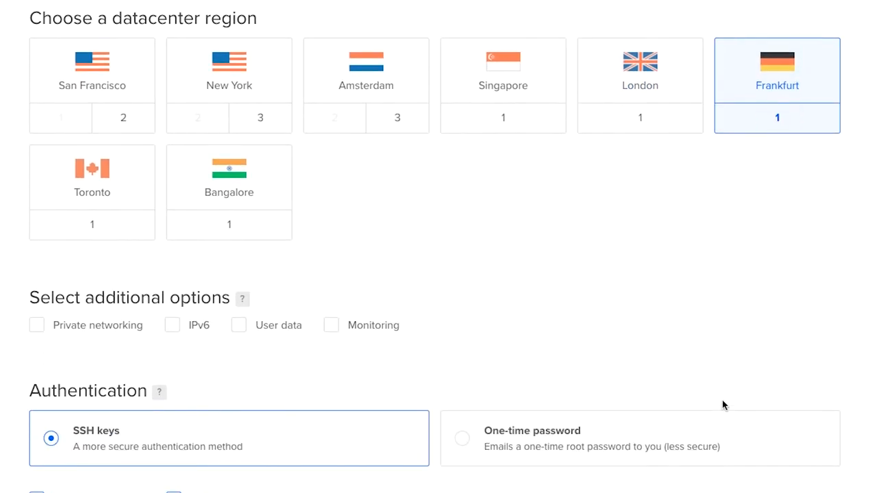
pyautogui.scroll(-3, 684, 284)
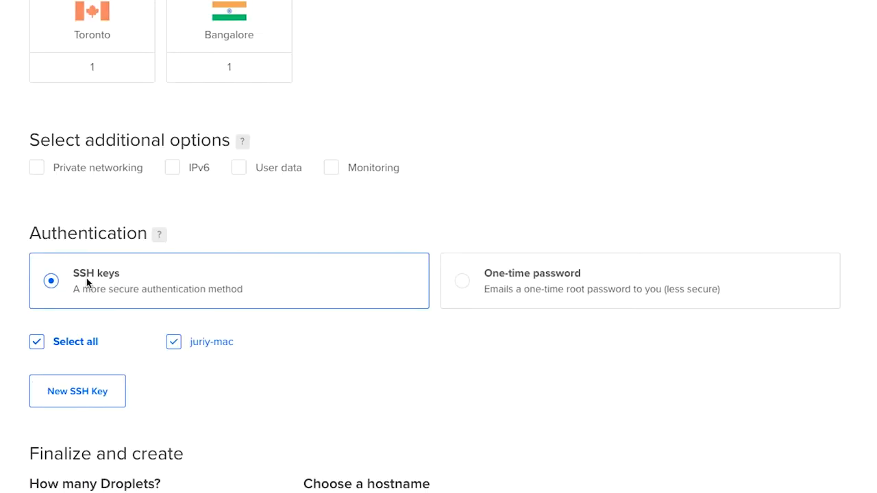
pyautogui.moveTo(74, 272); pyautogui.dragTo(251, 296)
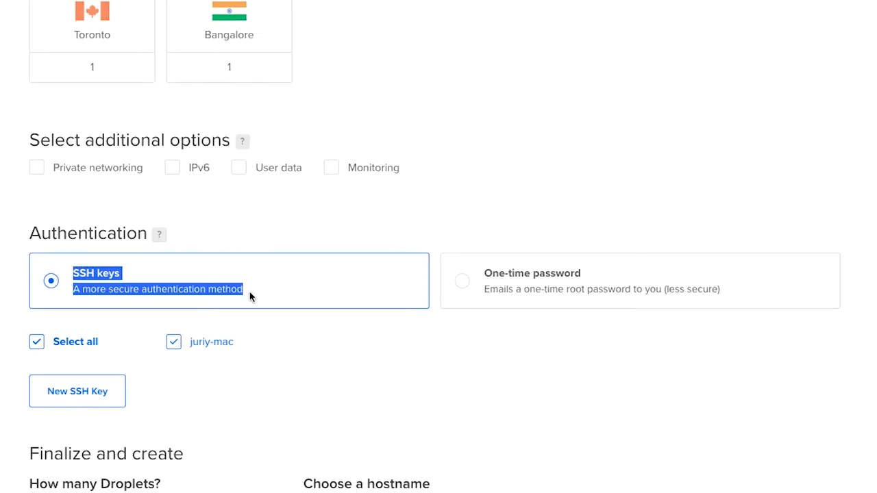
pyautogui.click(250, 296)
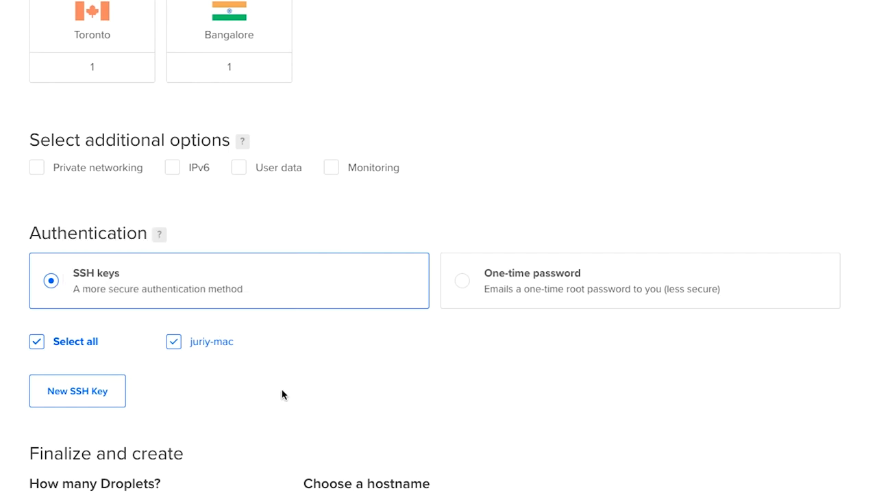
pyautogui.scroll(-1, 282, 395)
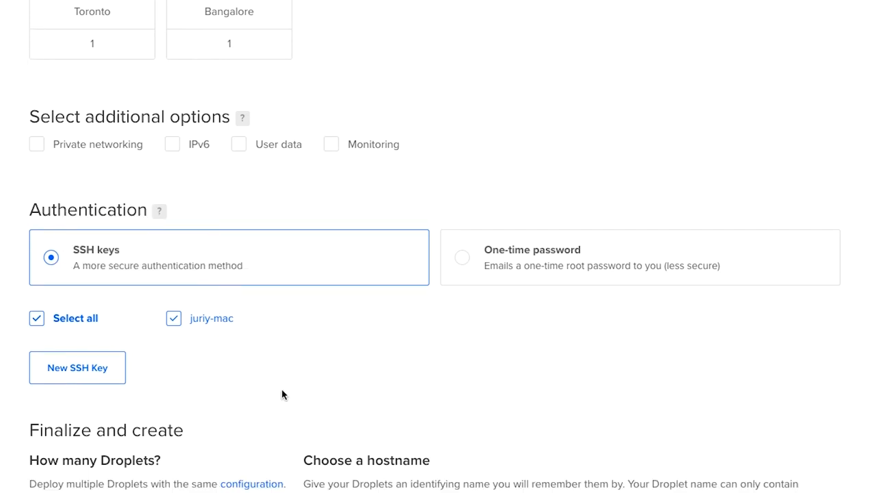
pyautogui.scroll(-1, 282, 395)
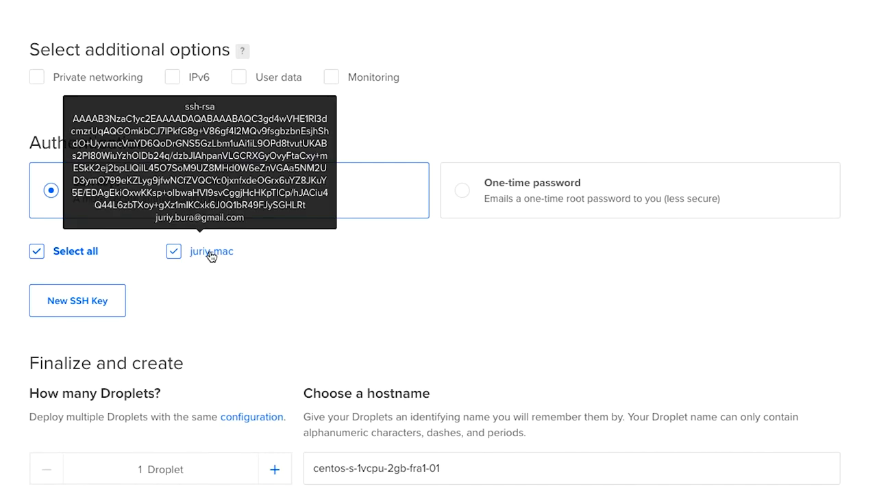
pyautogui.scroll(-1, 445, 376)
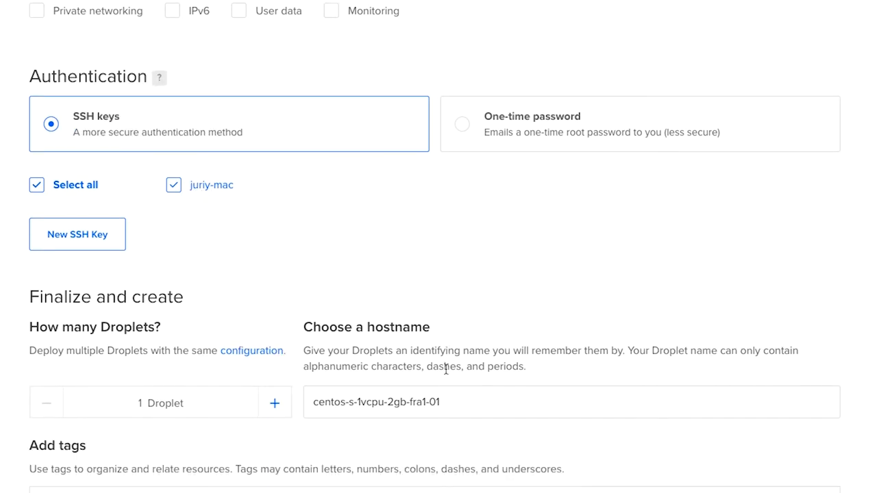
pyautogui.tripleClick(466, 397)
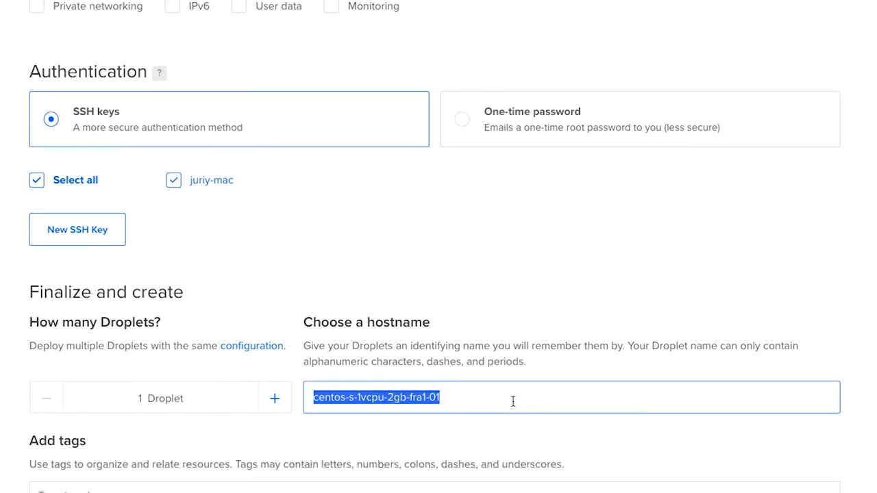
# Set the hostname to nano-build and create the droplet.
pyautogui.press('BackSpace')
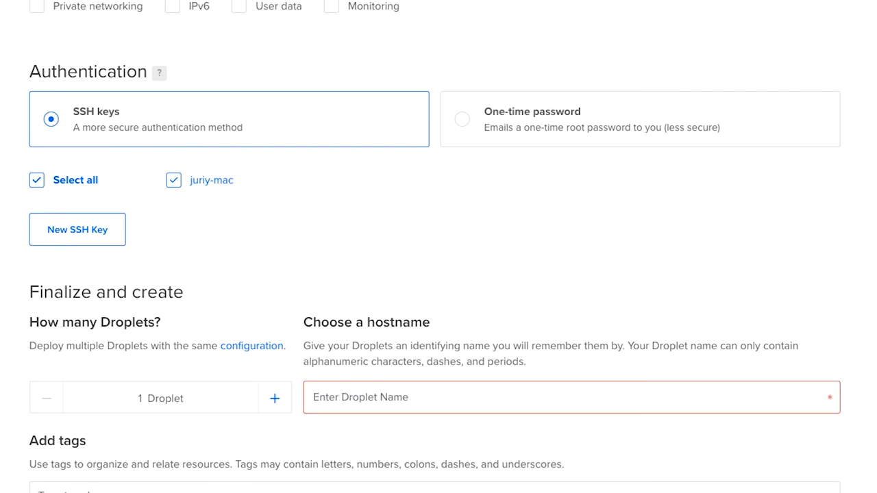
pyautogui.write('nan')
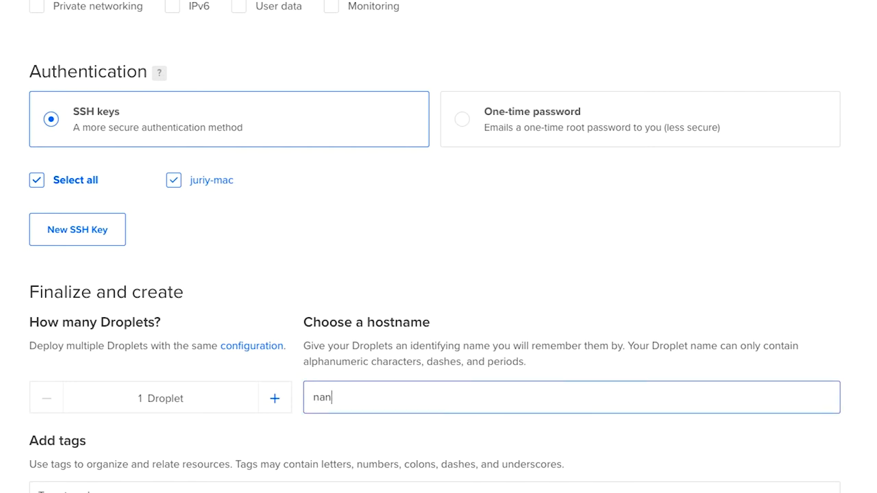
pyautogui.write('o-')
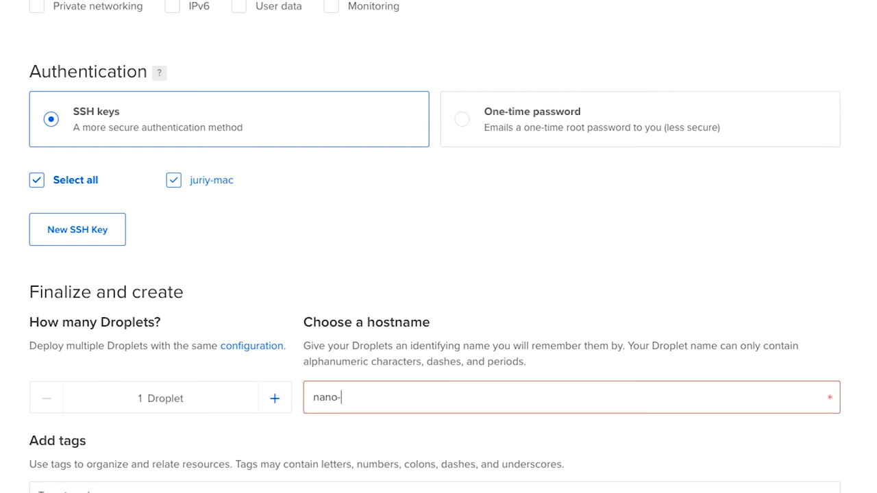
pyautogui.write('buil')
pyautogui.write('d')
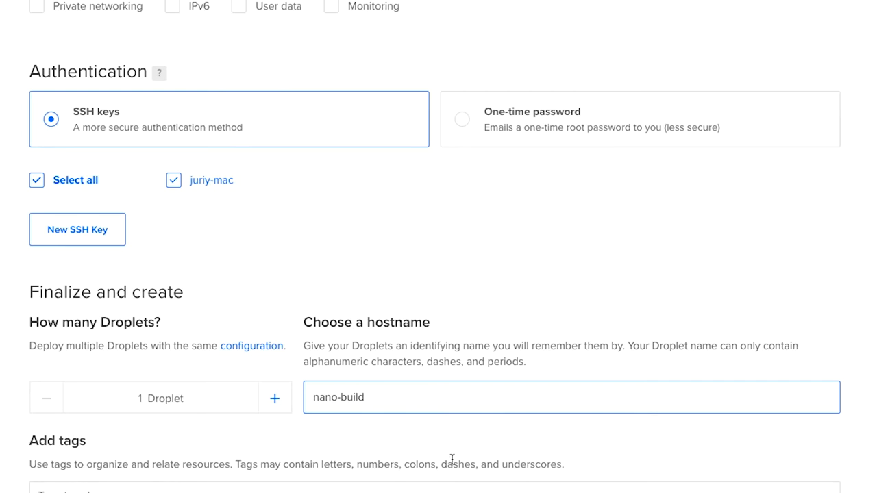
pyautogui.tripleClick(339, 397)
pyautogui.click(218, 402)
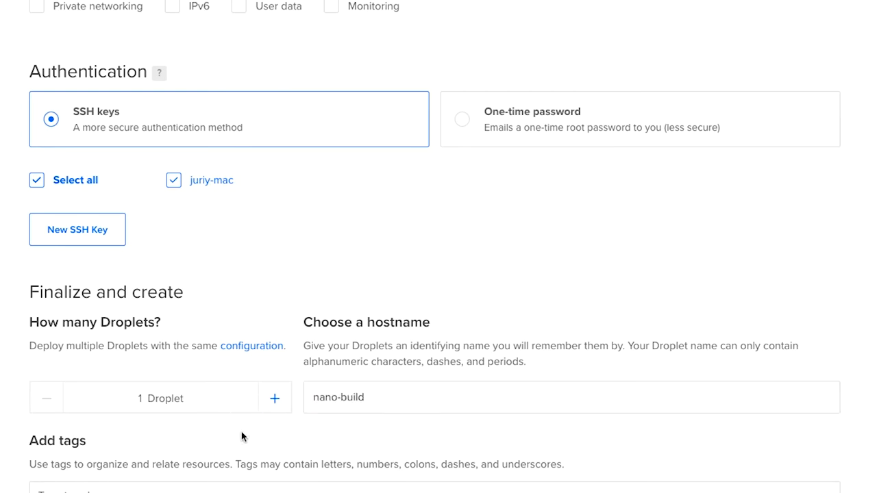
pyautogui.scroll(-2, 241, 431)
pyautogui.scroll(-2, 253, 456)
pyautogui.scroll(-2, 253, 456)
pyautogui.scroll(-3, 253, 456)
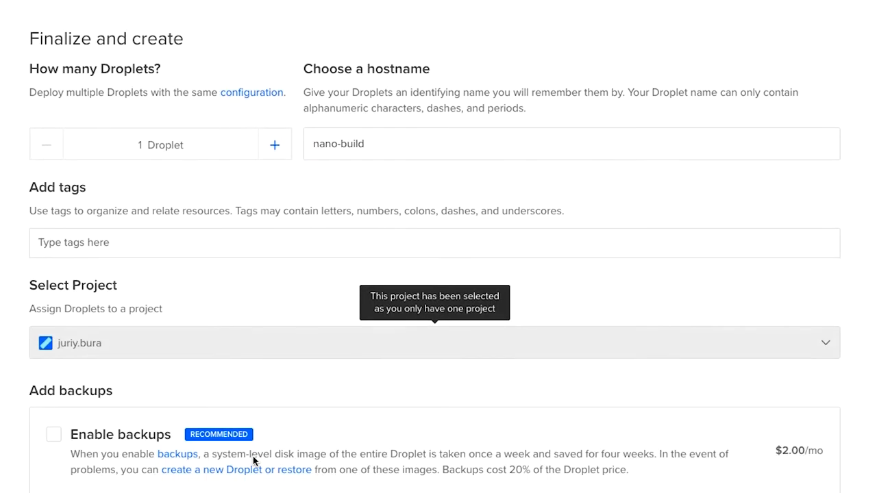
pyautogui.scroll(-2, 253, 456)
pyautogui.click(468, 429)
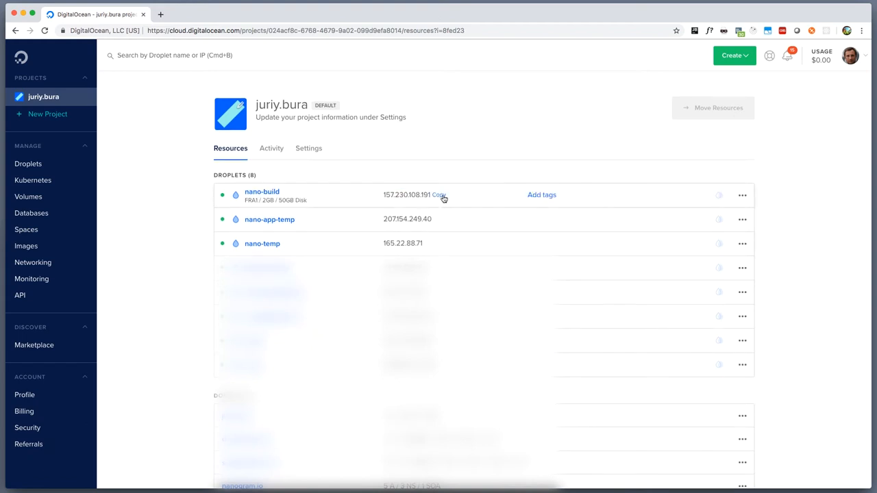
# Copy nano-build's IP address and go to Networking domains at 110% zoom.
pyautogui.click(439, 195)
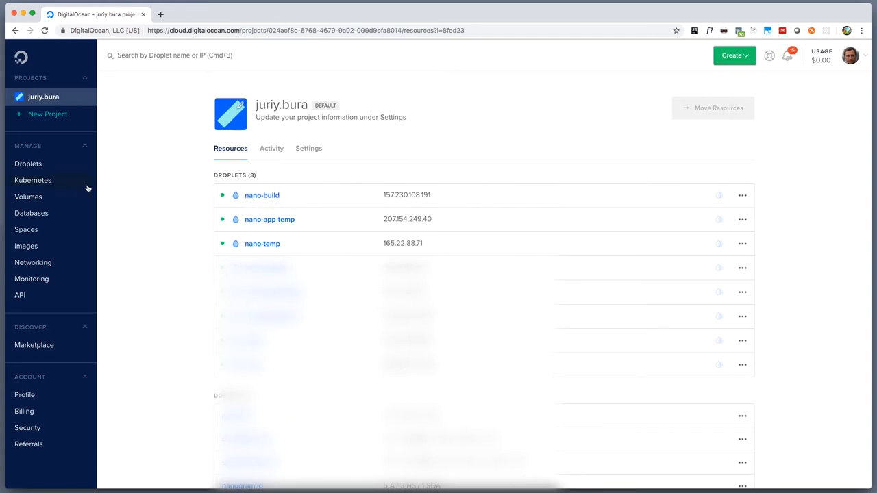
pyautogui.click(33, 262)
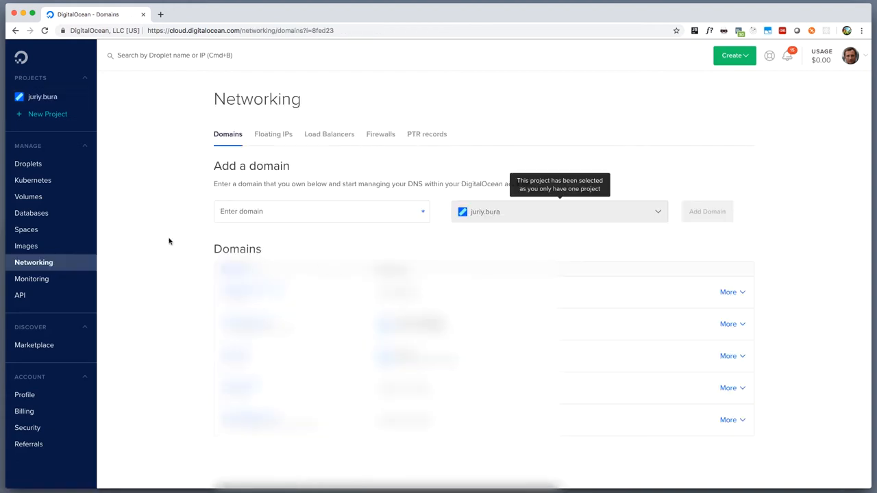
pyautogui.scroll(-1, 176, 278)
pyautogui.scroll(1, 176, 278)
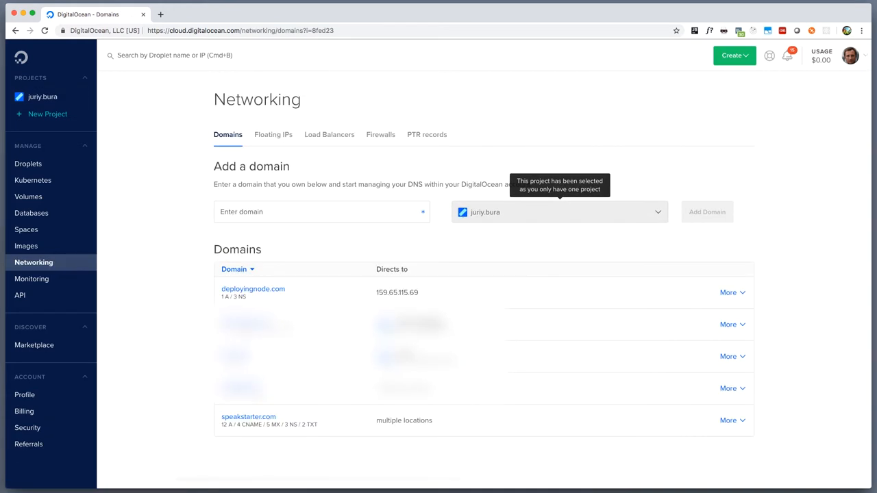
pyautogui.press('super+plus')
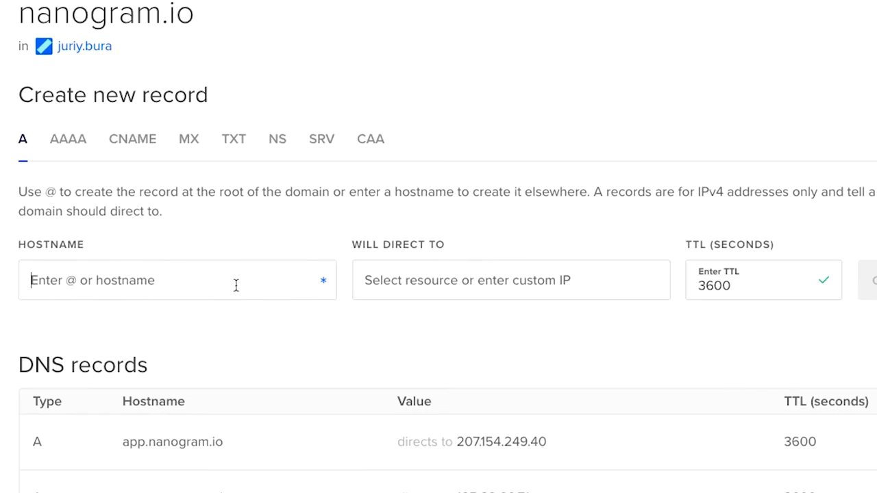
# Create an A record 'build' on nanogram.io directing to the nano-build droplet.
pyautogui.click(235, 280)
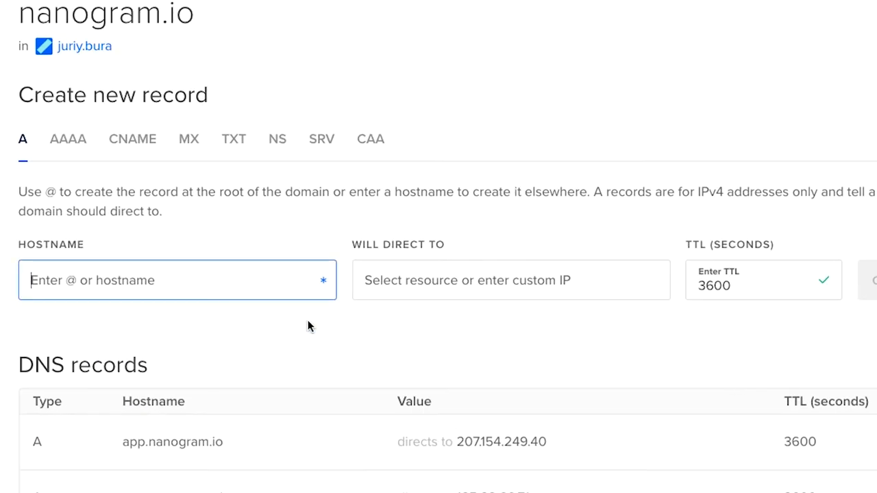
pyautogui.write('bu')
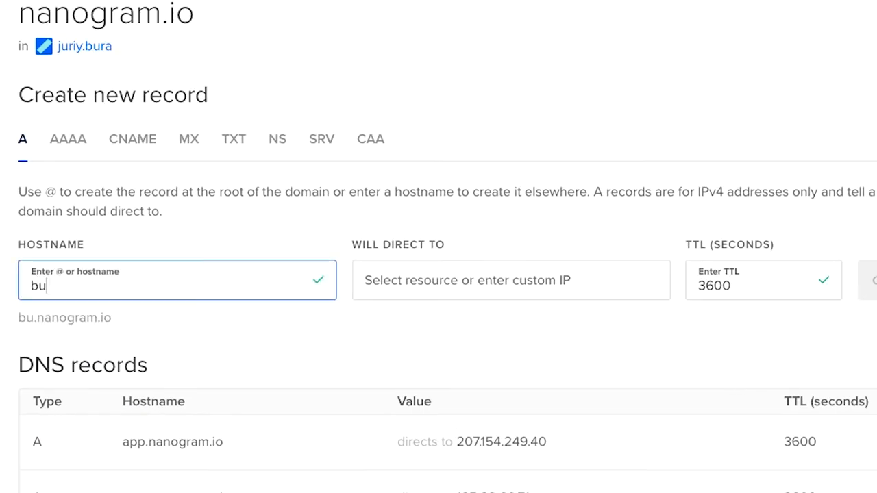
pyautogui.write('ild')
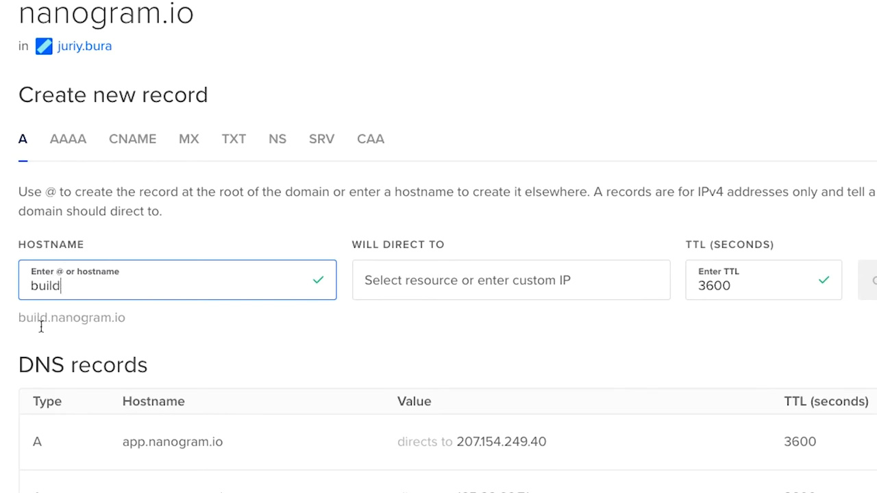
pyautogui.moveTo(18, 319); pyautogui.dragTo(127, 320)
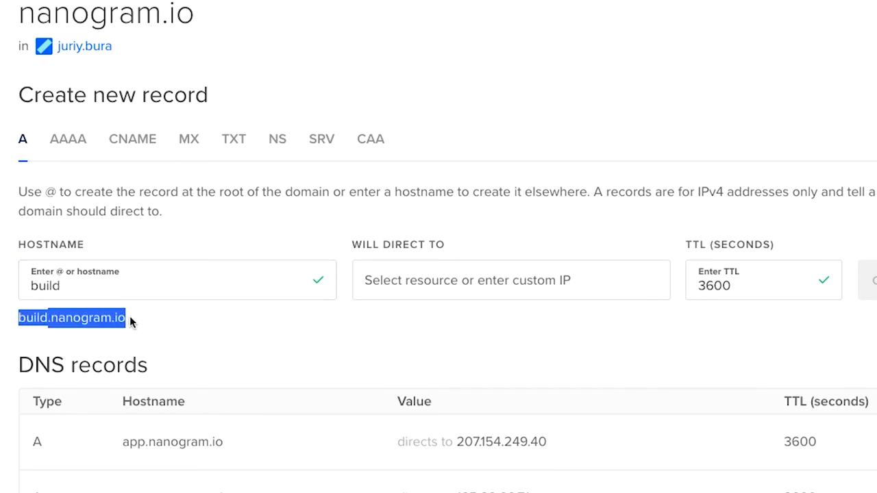
pyautogui.moveTo(19, 318); pyautogui.dragTo(142, 326)
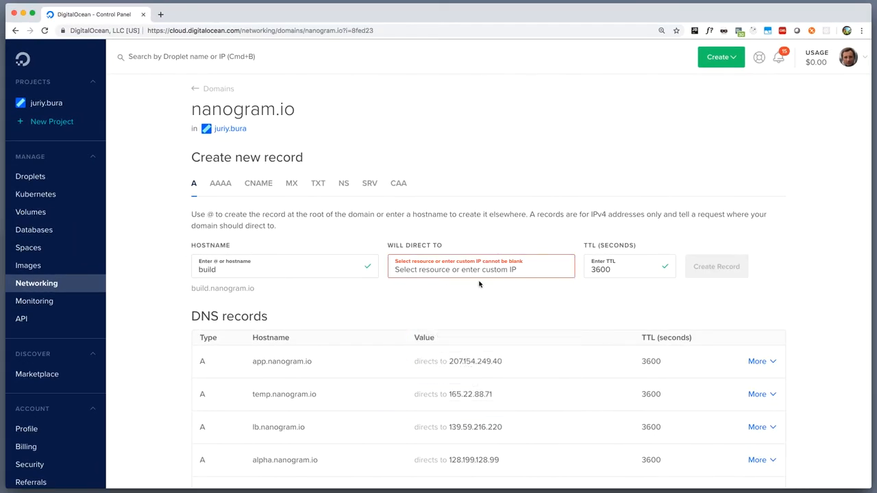
pyautogui.click(455, 269)
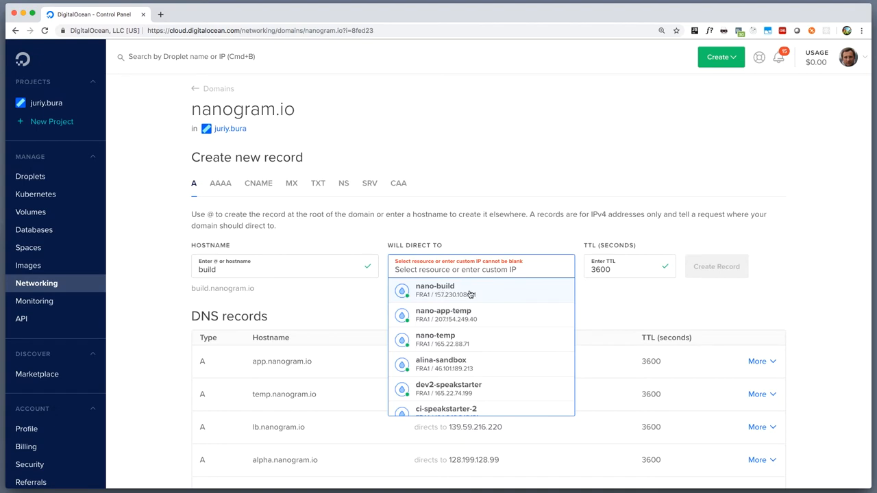
pyautogui.click(471, 295)
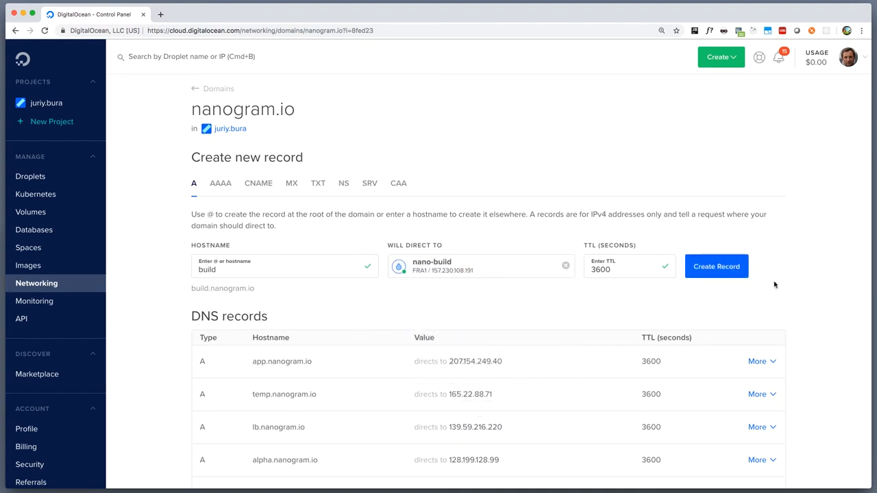
pyautogui.click(715, 267)
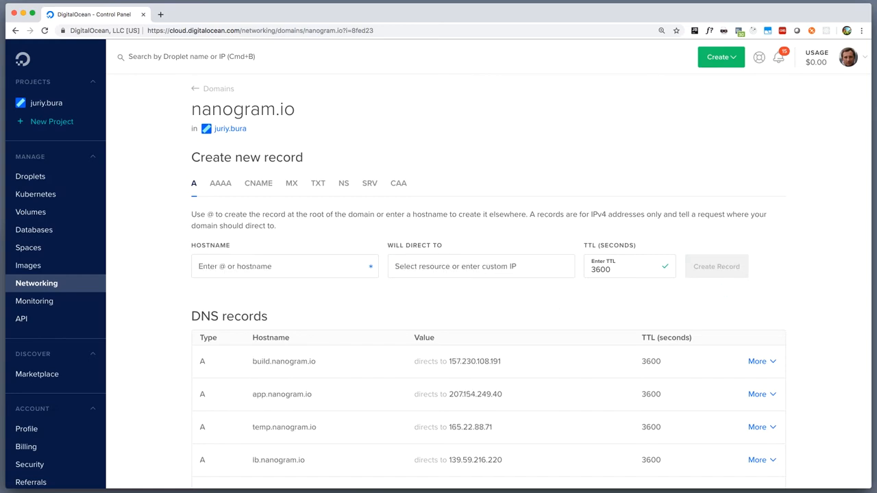
# SSH as root to build.nanogram.io, accept the host key and reach the root@nano-build prompt.
pyautogui.press('super+Tab')
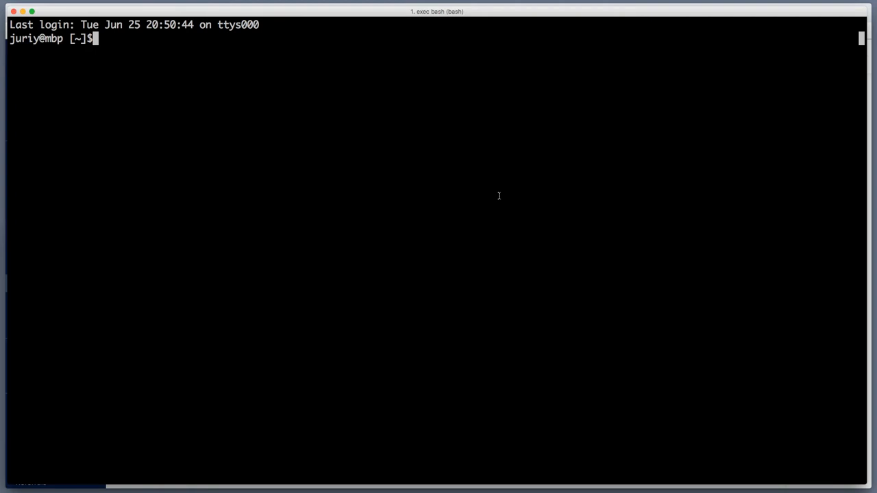
pyautogui.write('s')
pyautogui.write('sh ')
pyautogui.write('root@')
pyautogui.write('build')
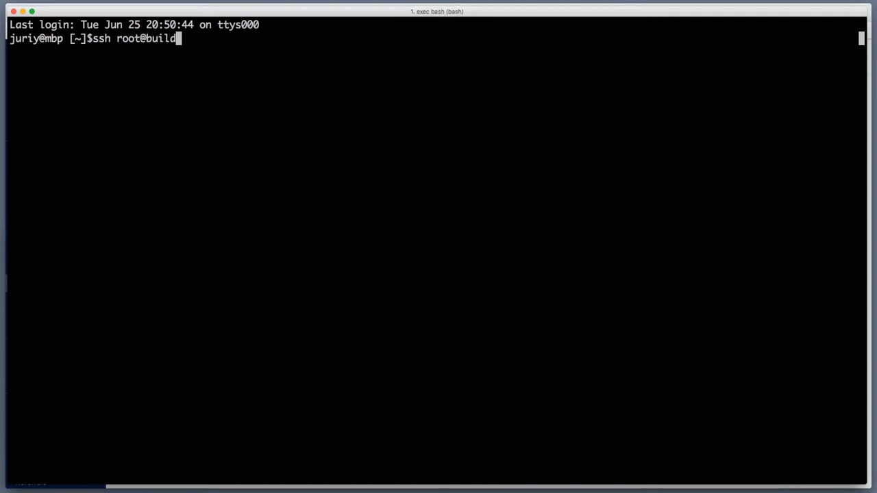
pyautogui.write('.nanog')
pyautogui.write('ram.io')
pyautogui.press('Return')
pyautogui.write('ye')
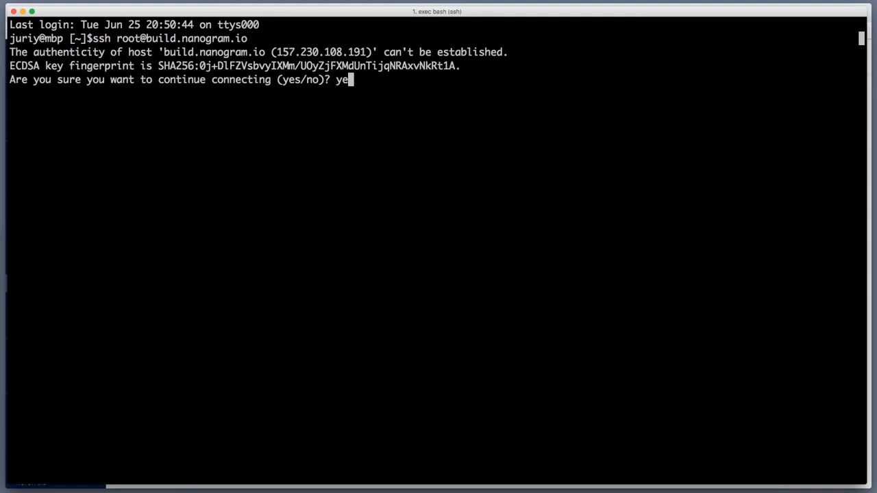
pyautogui.write('s')
pyautogui.press('Return')
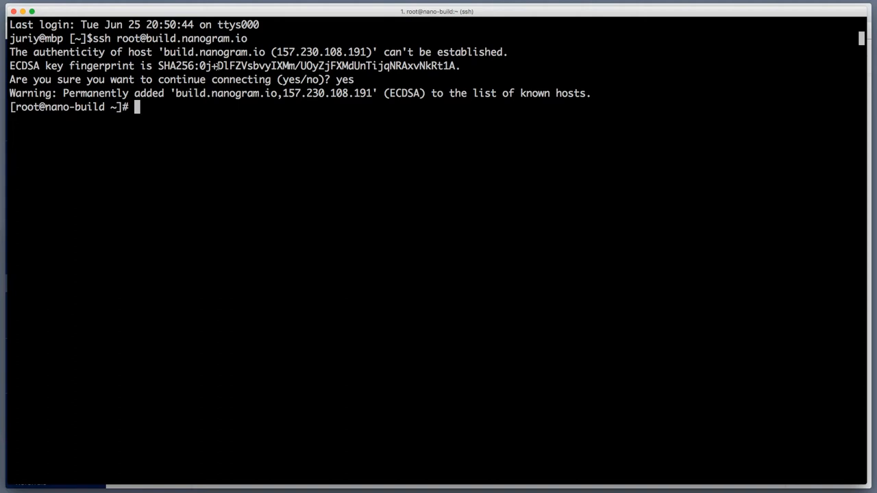
pyautogui.moveTo(217, 65); pyautogui.dragTo(419, 66)
pyautogui.click(113, 113)
pyautogui.moveTo(13, 107); pyautogui.dragTo(106, 107)
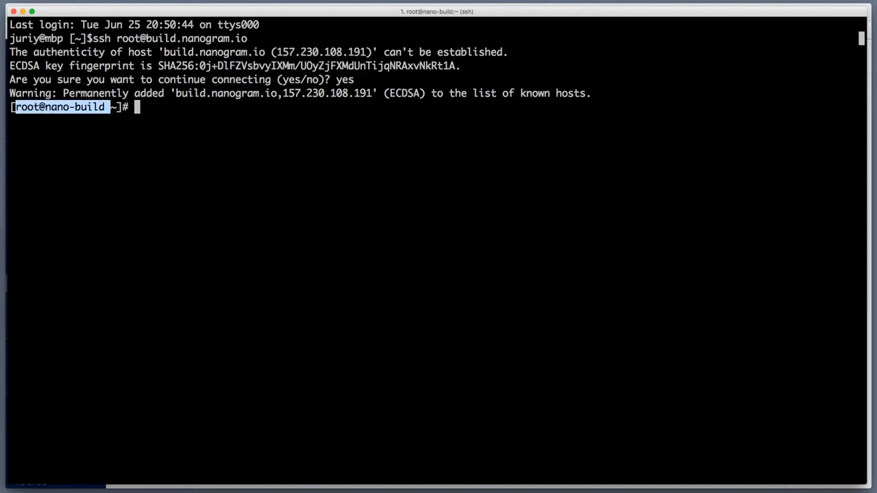
pyautogui.click(328, 295)
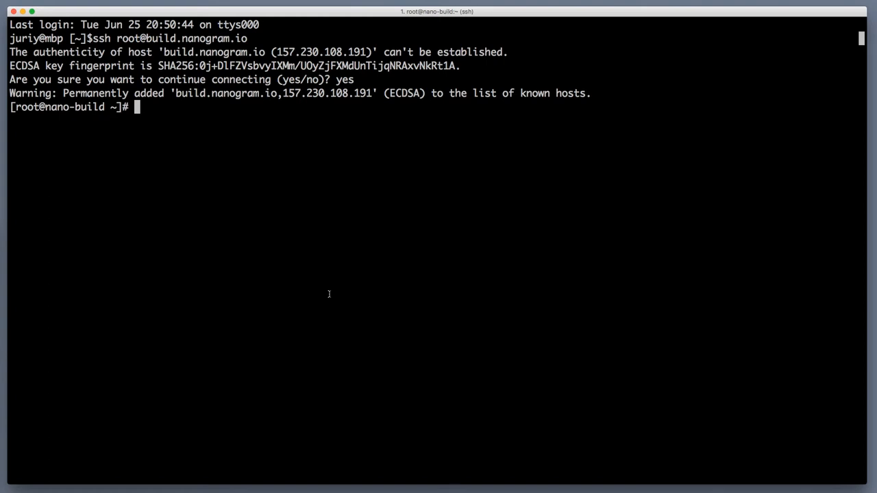
pyautogui.write('yum ')
pyautogui.write('-y ')
pyautogui.write('update')
# Run yum -y update to upgrade all packages on nano-build.
pyautogui.press('Return')
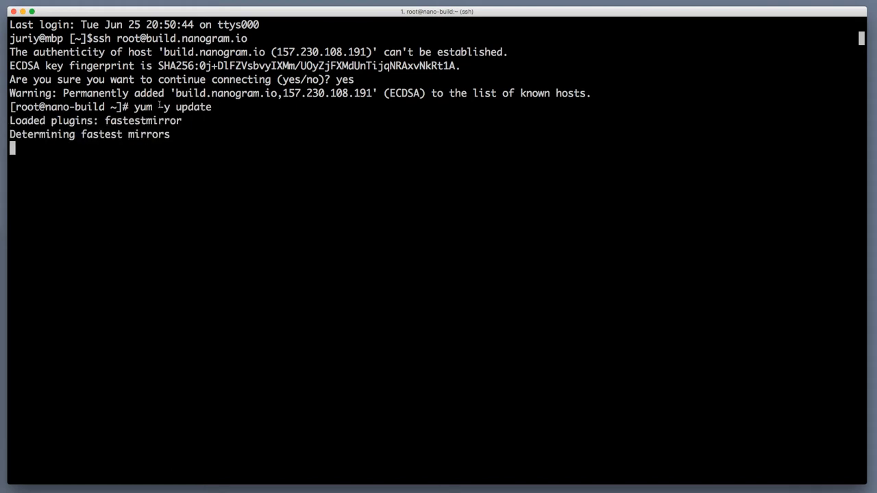
pyautogui.moveTo(157, 107)
pyautogui.mouseDown()
pyautogui.moveTo(179, 107)
pyautogui.moveTo(170, 107)
pyautogui.mouseUp()
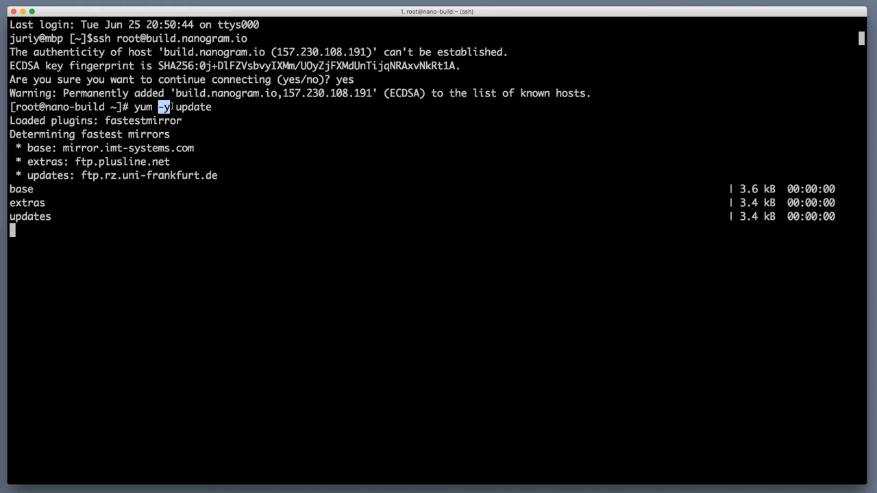
pyautogui.click(256, 130)
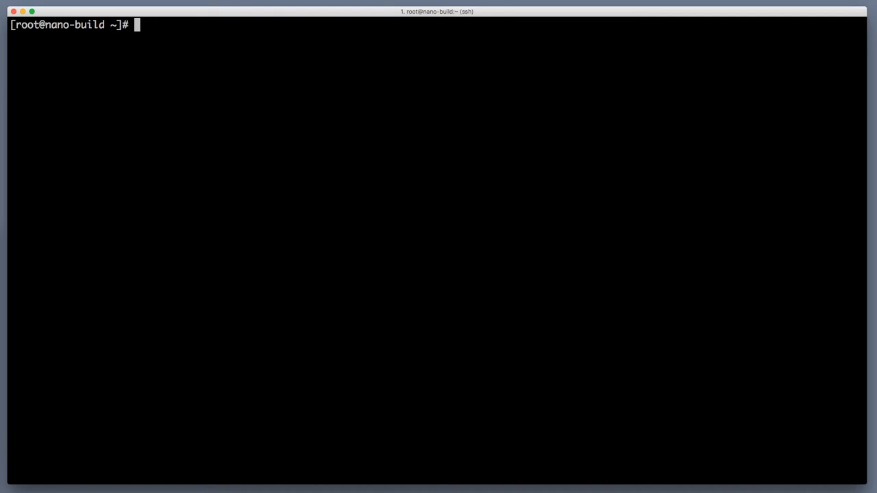
pyautogui.write('no-build ~]# nee')
pyautogui.write('ds-rest')
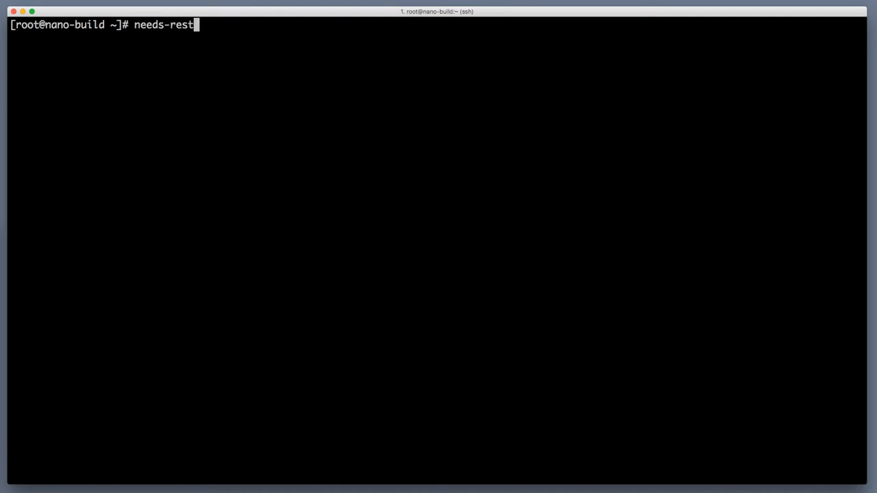
pyautogui.write('arting -r')
# Run needs-restarting to confirm a reboot is required.
pyautogui.press('Return')
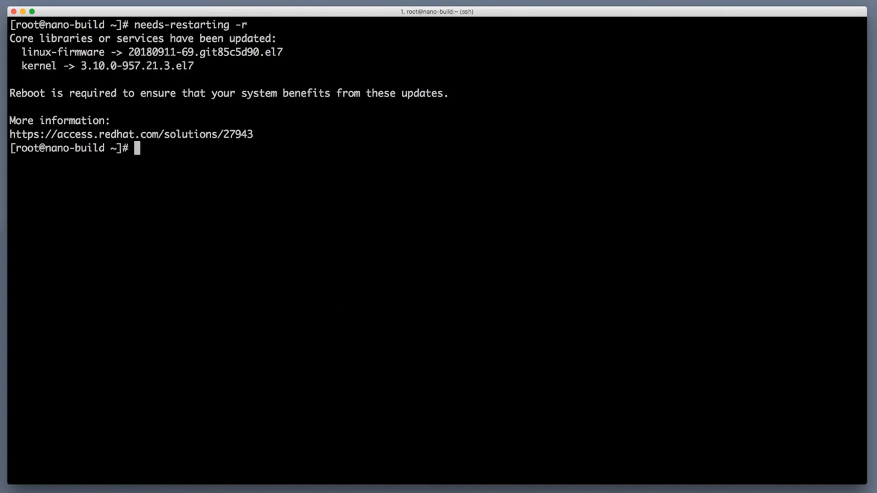
pyautogui.moveTo(121, 96); pyautogui.dragTo(456, 96)
pyautogui.click(418, 135)
pyautogui.write('shu')
pyautogui.write('todwn')
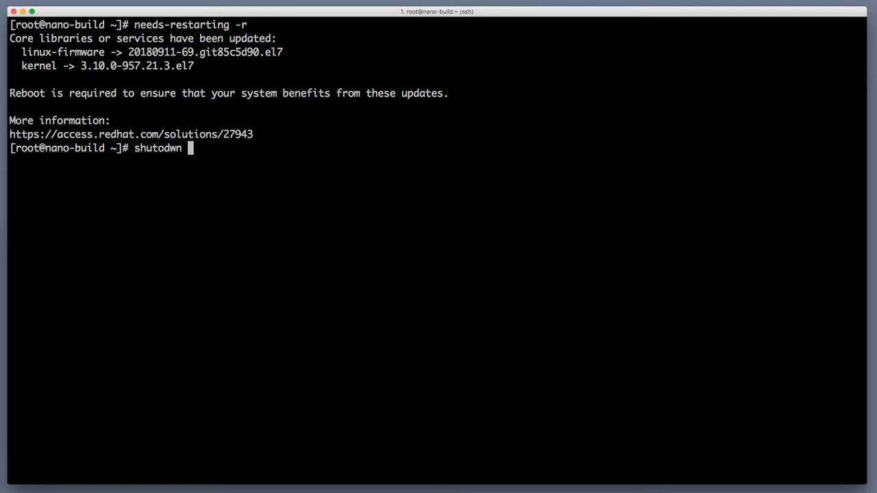
# Reboot the server with shutdown -r now.
pyautogui.press('BackSpace')
pyautogui.press('BackSpace')
pyautogui.press('BackSpace')
pyautogui.press('BackSpace')
pyautogui.press('BackSpace')
pyautogui.write('down -')
pyautogui.write('r now')
pyautogui.press('Return')
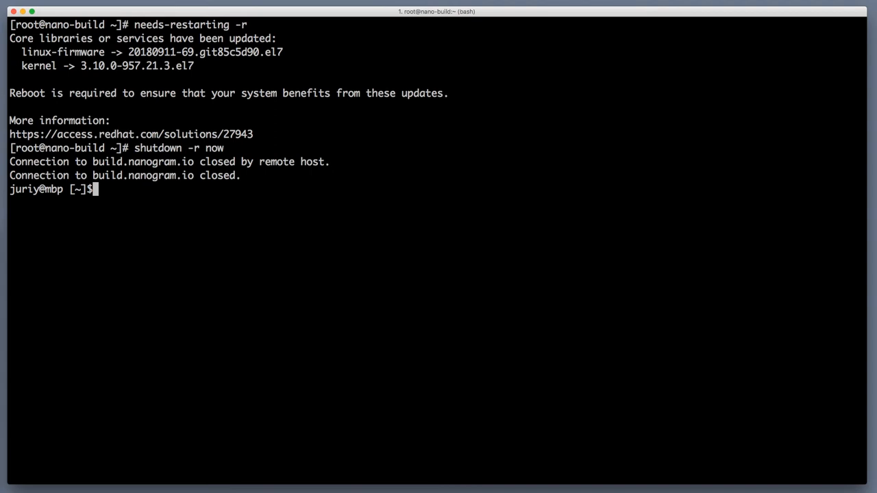
pyautogui.write('ssh root@build.nanogram.io')
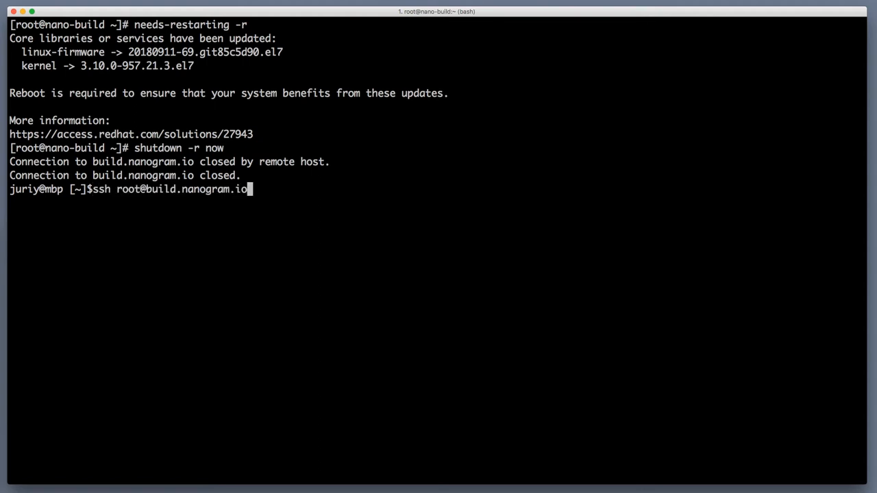
pyautogui.press('Return')
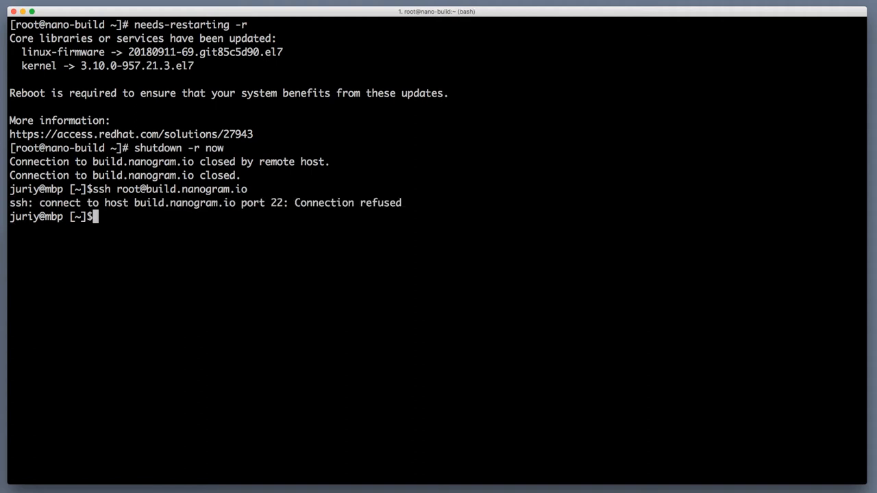
pyautogui.write('ssh root@build.nanogram.io')
pyautogui.press('Return')
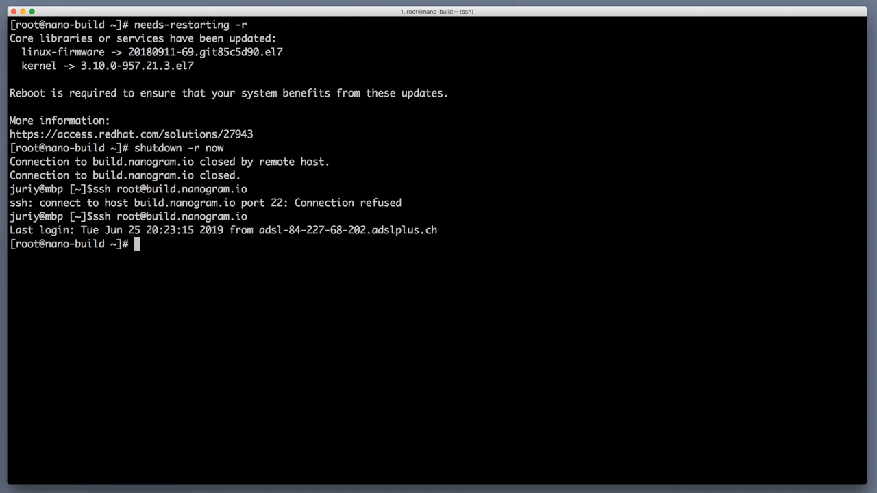
pyautogui.hotkey('ctrl', 'l')
pyautogui.press('Up')
pyautogui.press('Up')
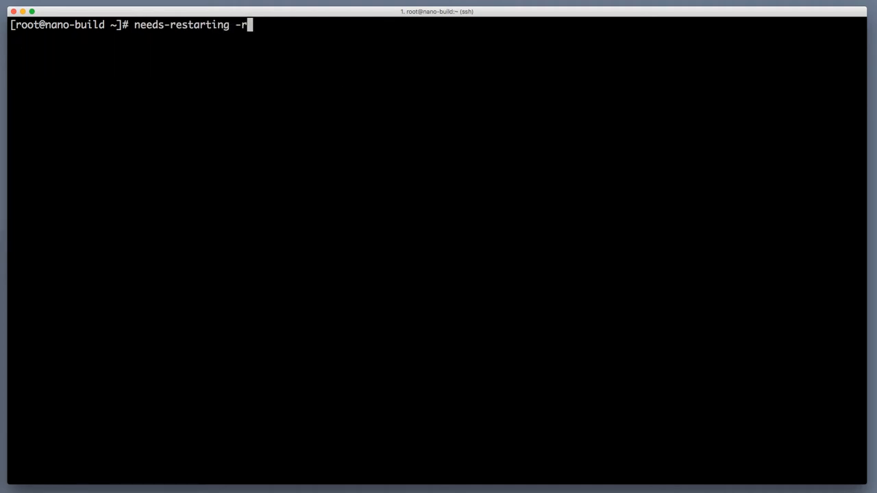
# Run needs-restarting -r showing no core updates and no reboot needed.
pyautogui.press('Return')
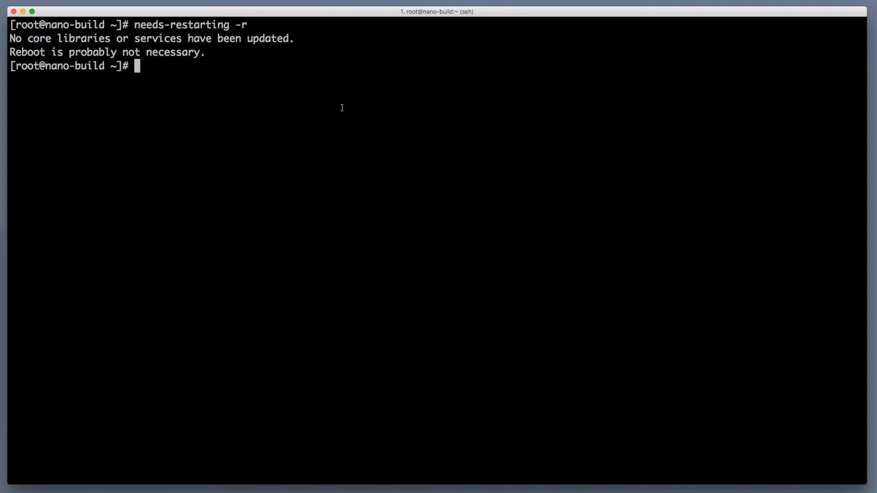
pyautogui.moveTo(137, 41); pyautogui.dragTo(307, 47)
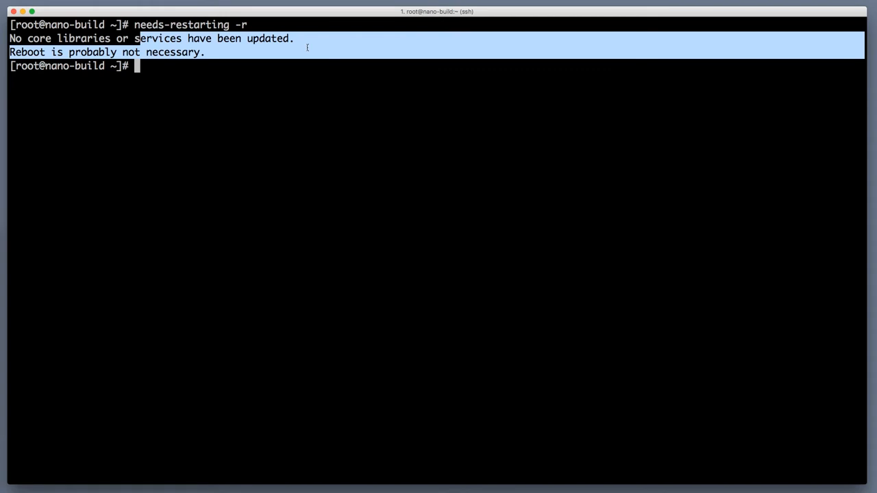
pyautogui.click(186, 47)
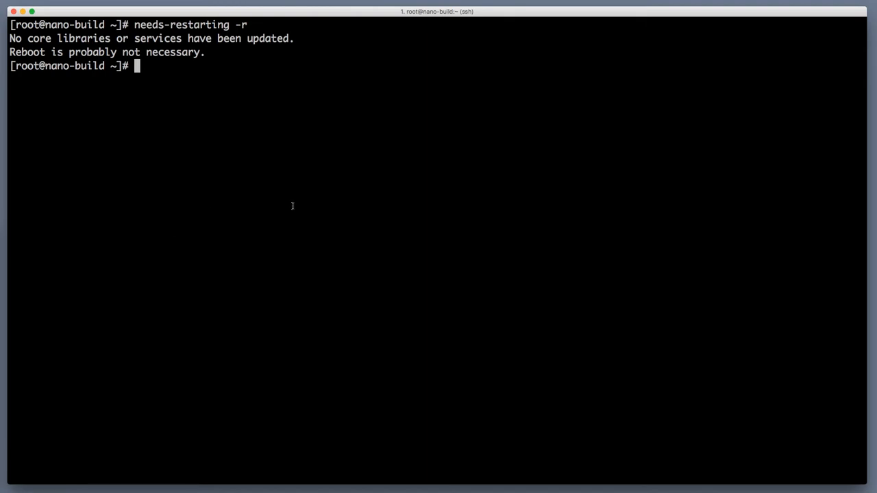
pyautogui.write('yum -')
pyautogui.write('y ')
pyautogui.write('install ')
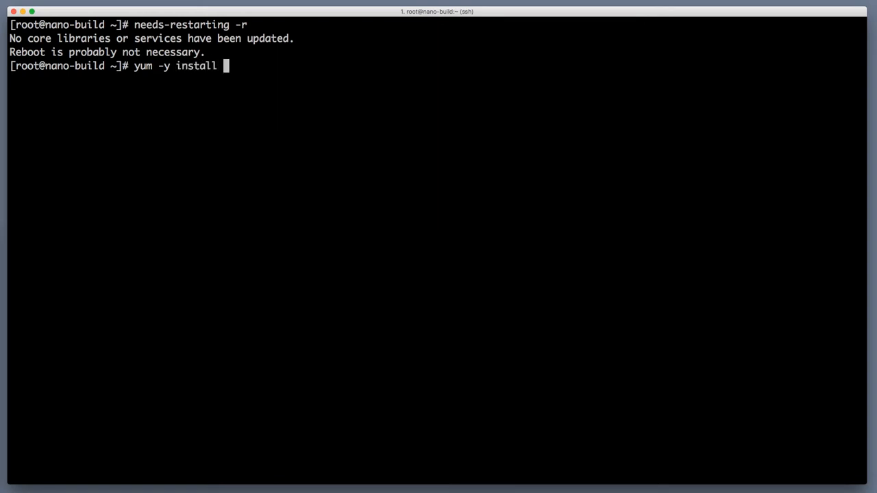
pyautogui.write('gcc-')
pyautogui.write('c++')
# Run yum -y install gcc-c++ make wget net-tools vim git until it reports Complete!
pyautogui.moveTo(223, 68); pyautogui.dragTo(267, 66)
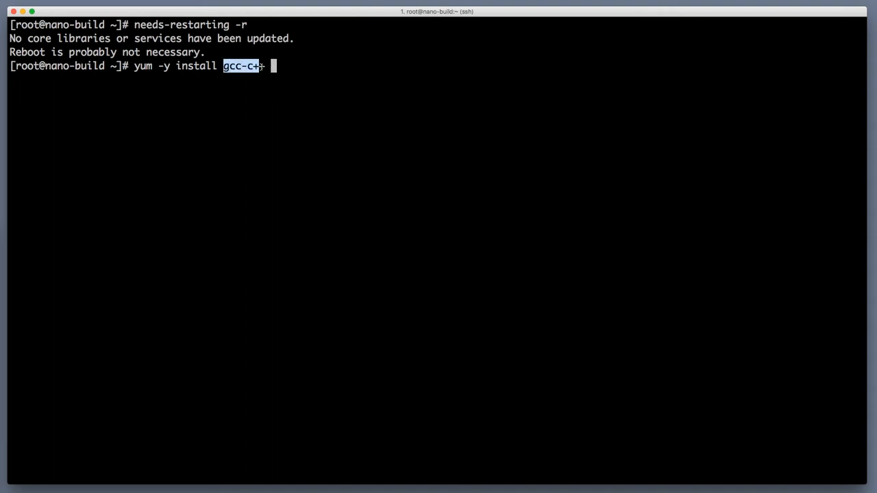
pyautogui.click(311, 63)
pyautogui.write('ma')
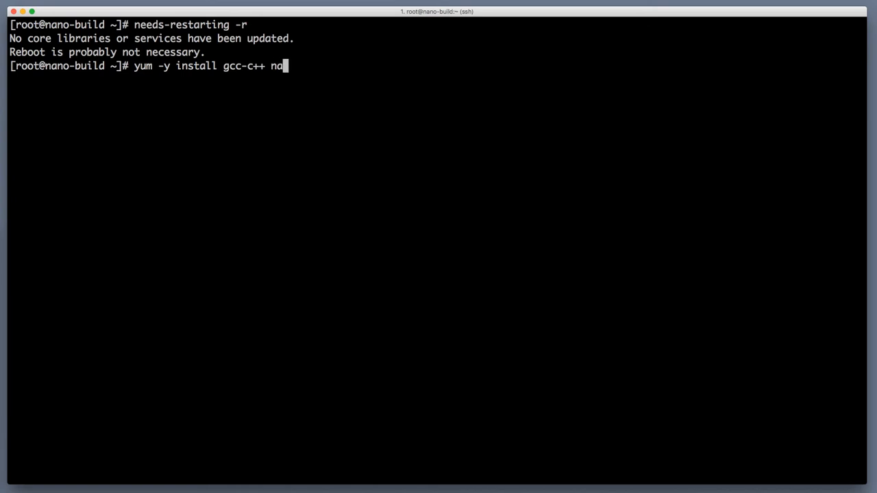
pyautogui.press('BackSpace')
pyautogui.write('ake wget ')
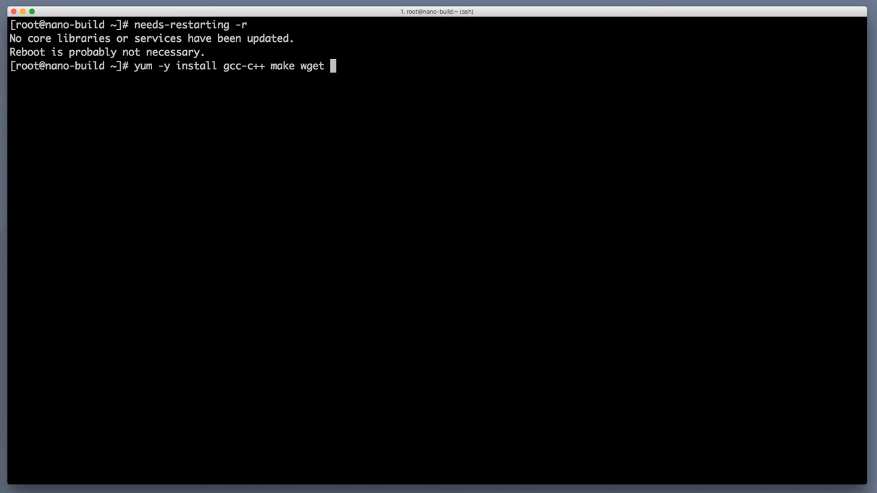
pyautogui.write('net-to')
pyautogui.write('ols v')
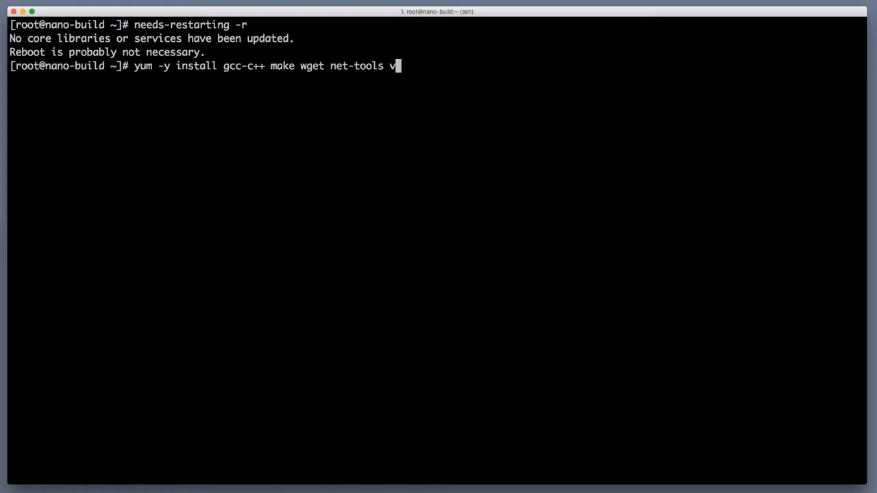
pyautogui.write('im ')
pyautogui.write('git')
pyautogui.doubleClick(415, 66)
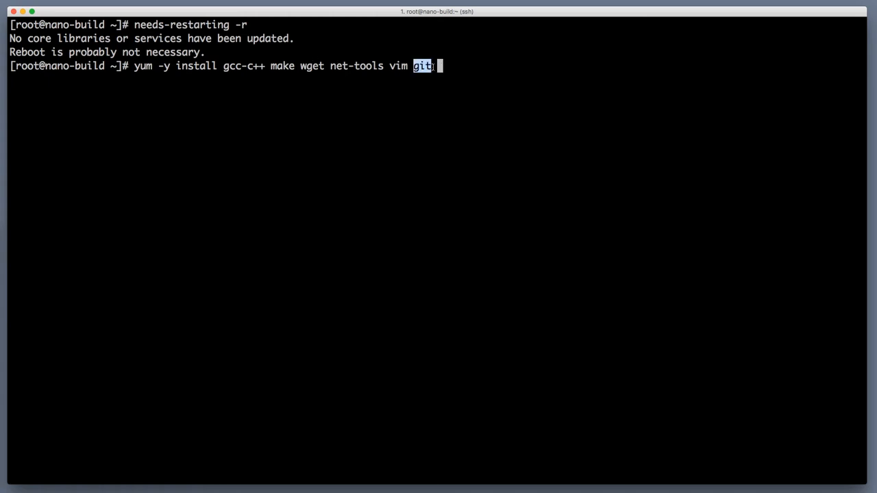
pyautogui.click(415, 66)
pyautogui.press('Return')
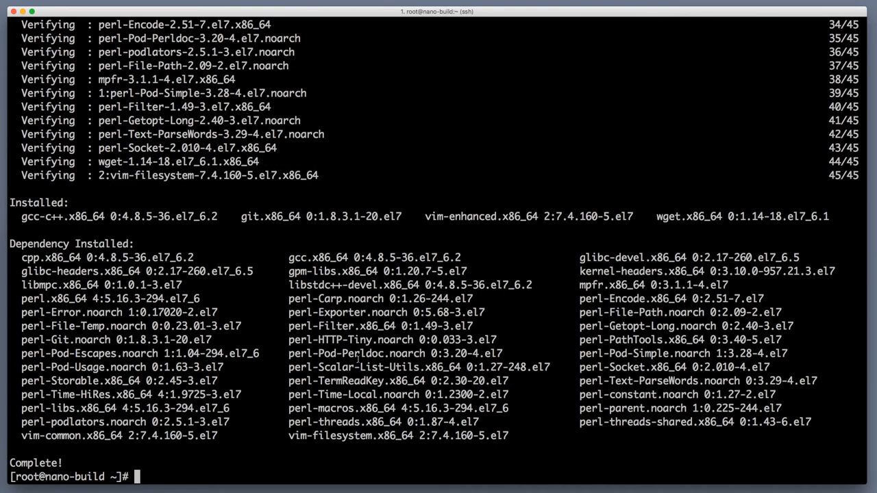
pyautogui.hotkey('ctrl', 'l')
pyautogui.write('c')
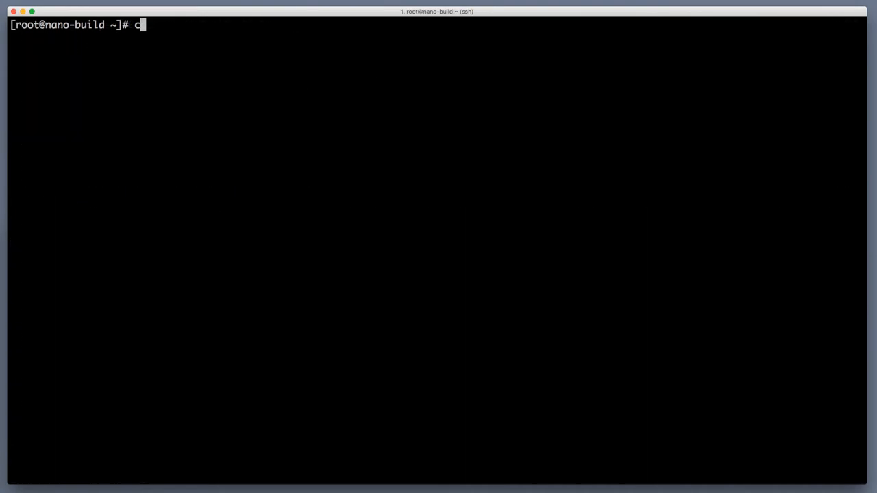
pyautogui.write('ul')
pyautogui.press('BackSpace')
pyautogui.write('rl -')
pyautogui.write('-sa')
pyautogui.press('BackSpace')
pyautogui.write('wil')
pyautogui.press('BackSpace')
pyautogui.press('BackSpace')
pyautogui.press('BackSpace')
pyautogui.write('ilent --')
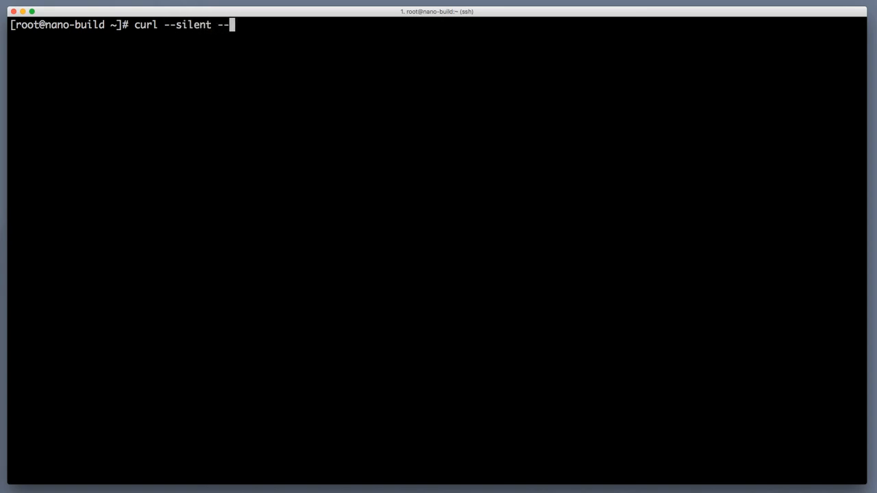
pyautogui.write('location ')
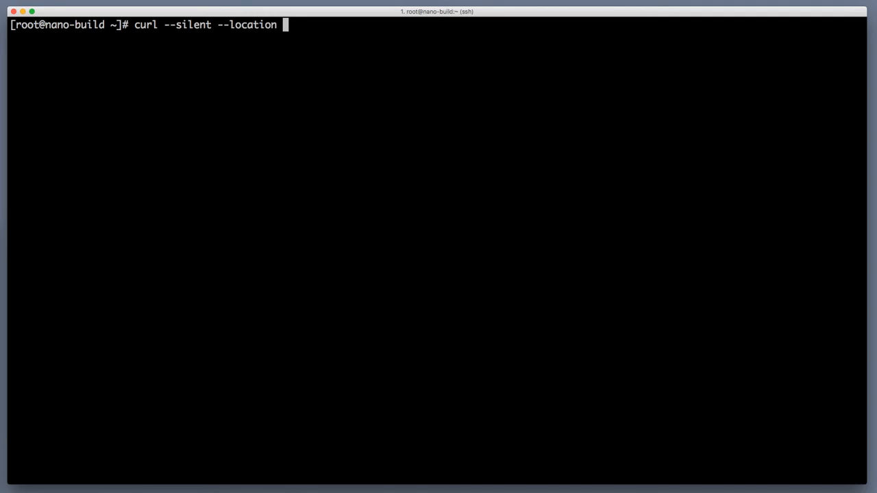
pyautogui.write('htt')
pyautogui.write('ps://')
pyautogui.write('e')
pyautogui.press('BackSpace')
pyautogui.write('rpm.mou')
pyautogui.press('BackSpace')
pyautogui.press('BackSpace')
pyautogui.press('BackSpace')
pyautogui.write('n')
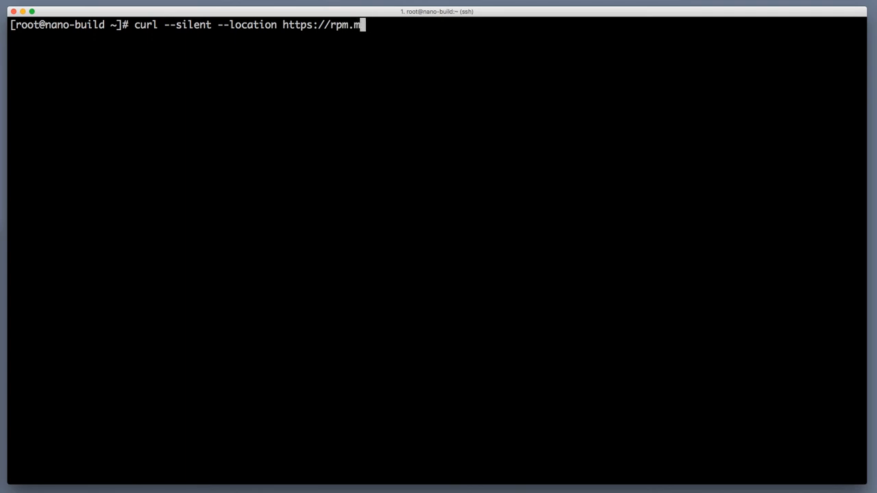
pyautogui.write('odesource.com/')
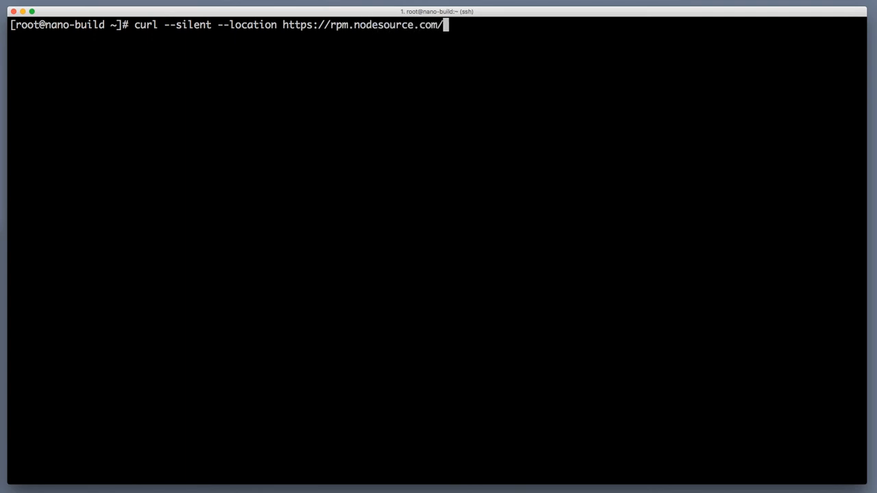
pyautogui.write('set')
pyautogui.write('up_12')
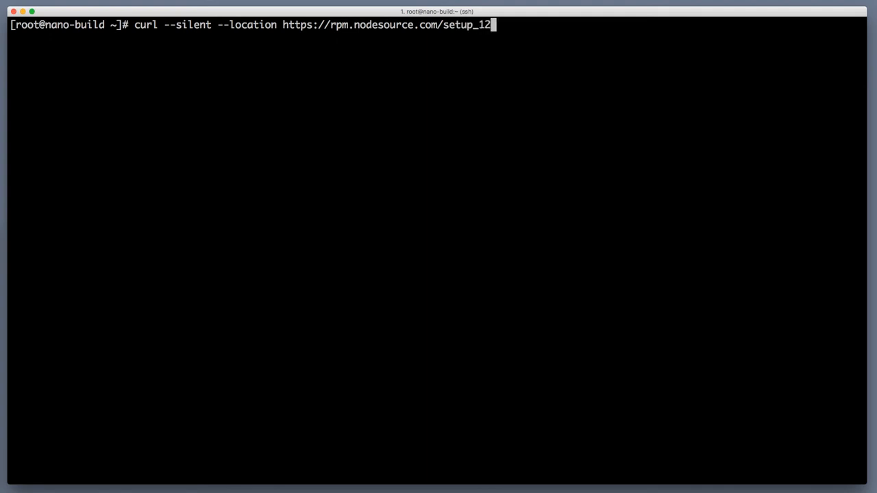
pyautogui.write('.x ')
pyautogui.write('| b')
pyautogui.write('ash')
pyautogui.press('Return')
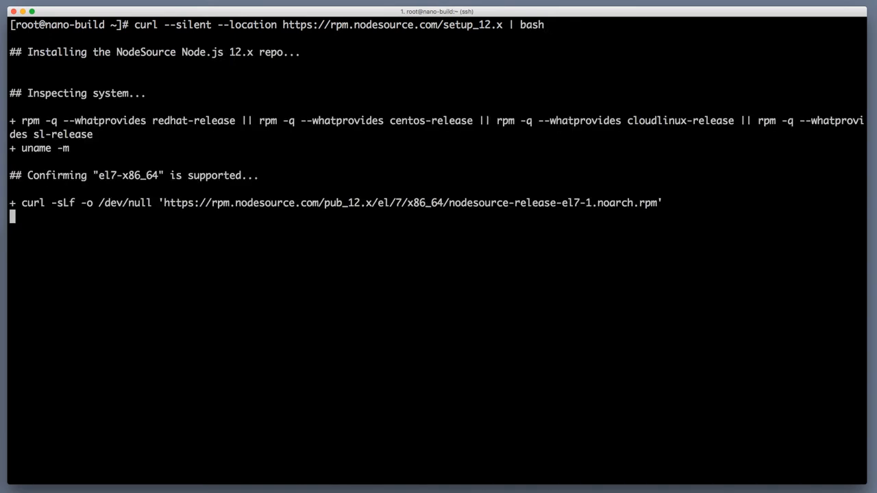
pyautogui.press('Up')
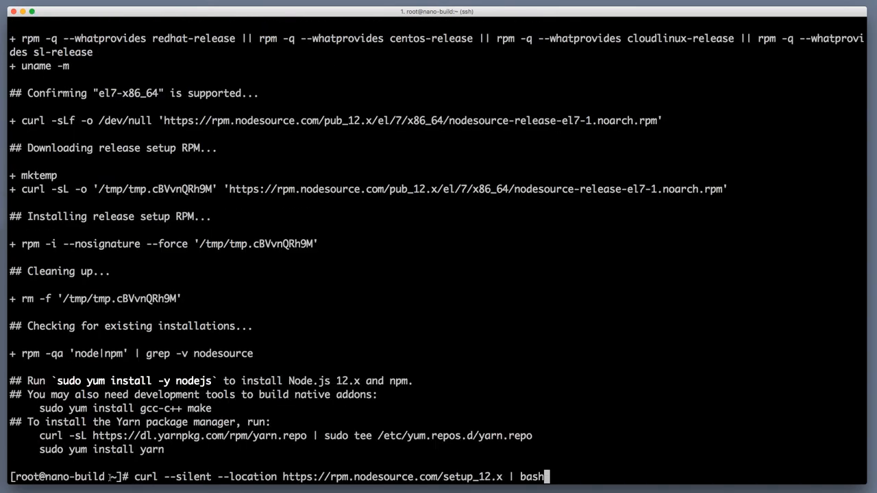
# Highlight the curl part, setup_12.x URL and bash pipe of the recalled command to review them.
pyautogui.moveTo(134, 476); pyautogui.dragTo(504, 476)
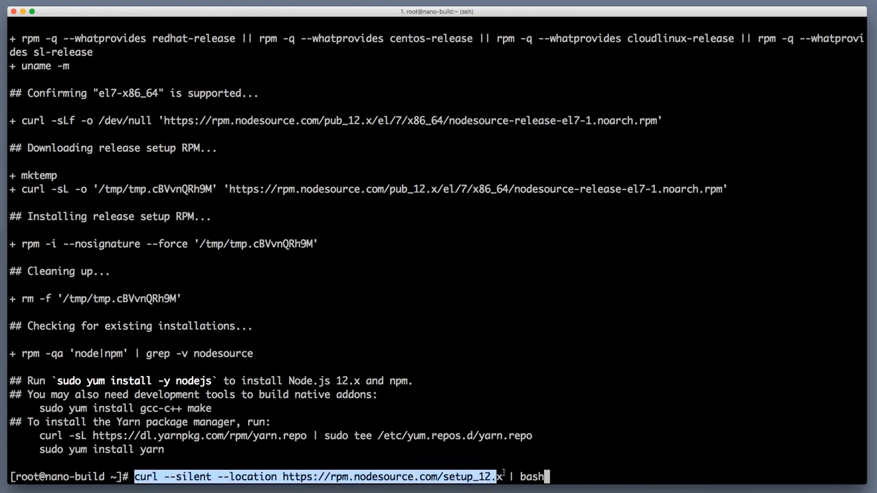
pyautogui.click(504, 476)
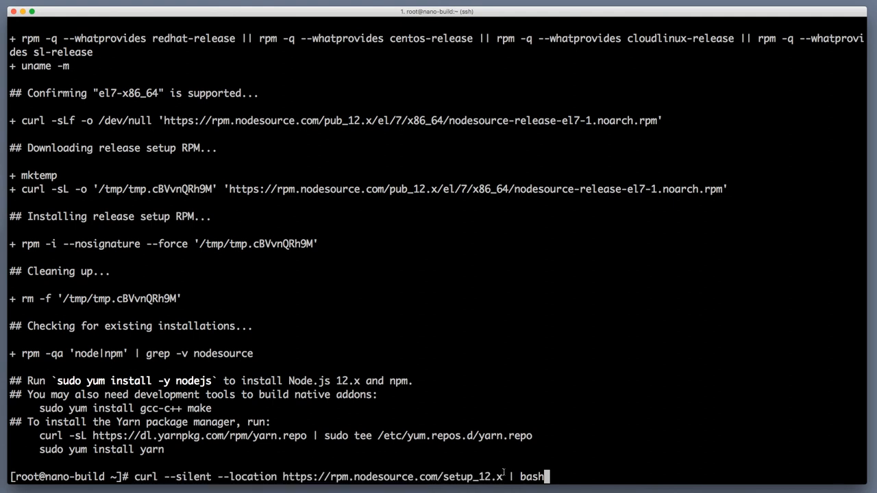
pyautogui.moveTo(284, 476); pyautogui.dragTo(509, 476)
pyautogui.moveTo(510, 476); pyautogui.dragTo(546, 476)
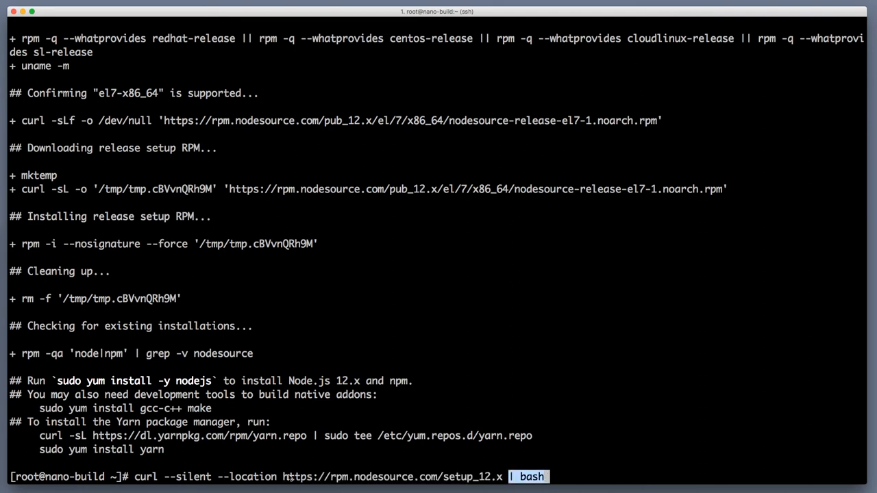
pyautogui.moveTo(281, 476)
pyautogui.mouseDown()
pyautogui.moveTo(547, 476)
pyautogui.moveTo(509, 476)
pyautogui.mouseUp()
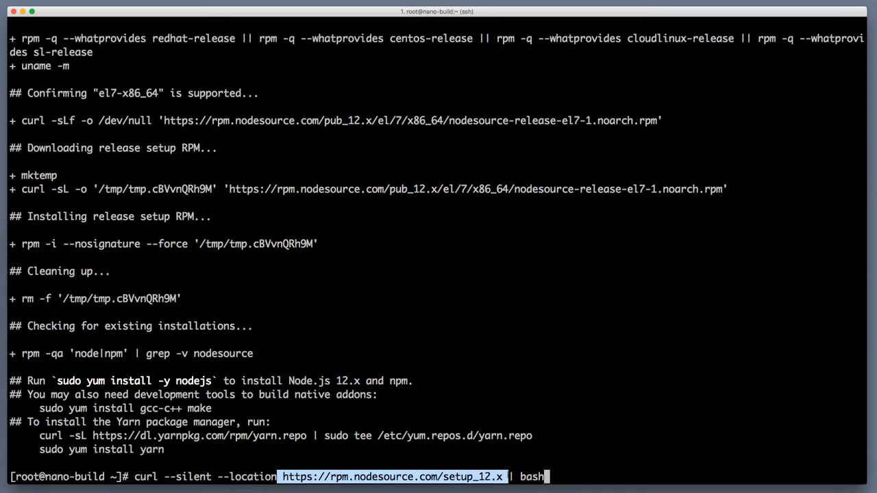
pyautogui.click(505, 478)
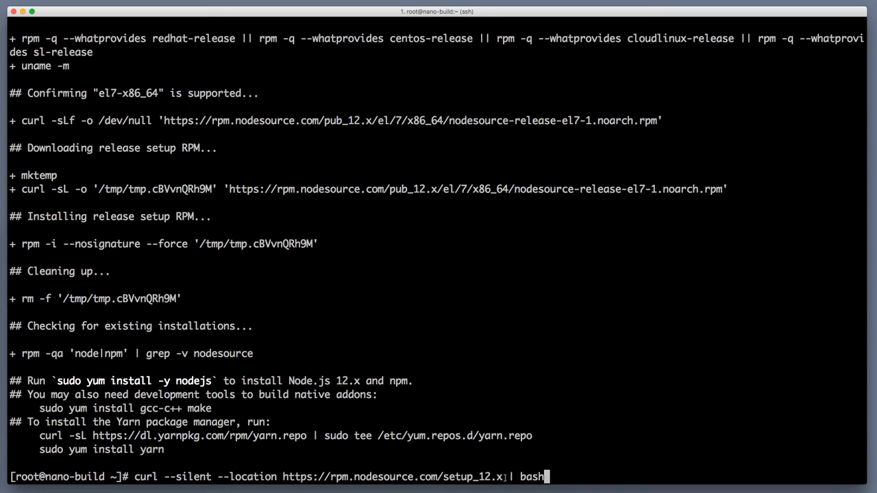
pyautogui.moveTo(502, 476); pyautogui.dragTo(283, 476)
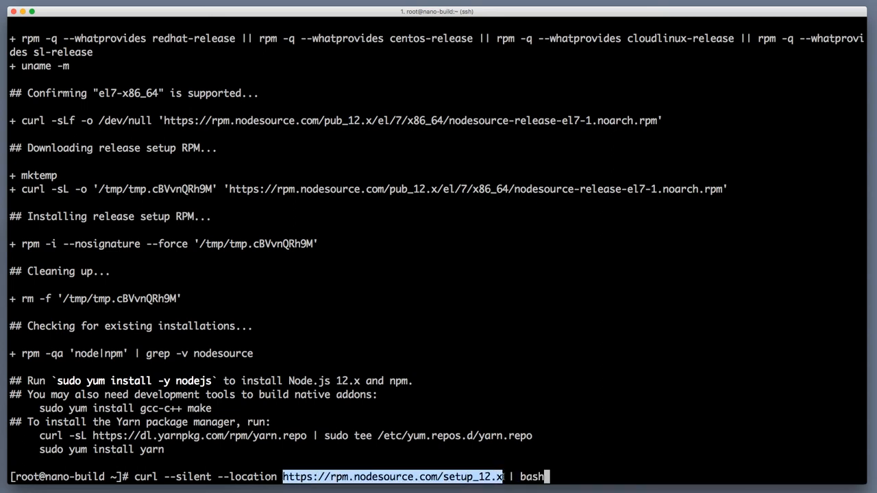
pyautogui.click(478, 478)
pyautogui.moveTo(439, 476); pyautogui.dragTo(504, 477)
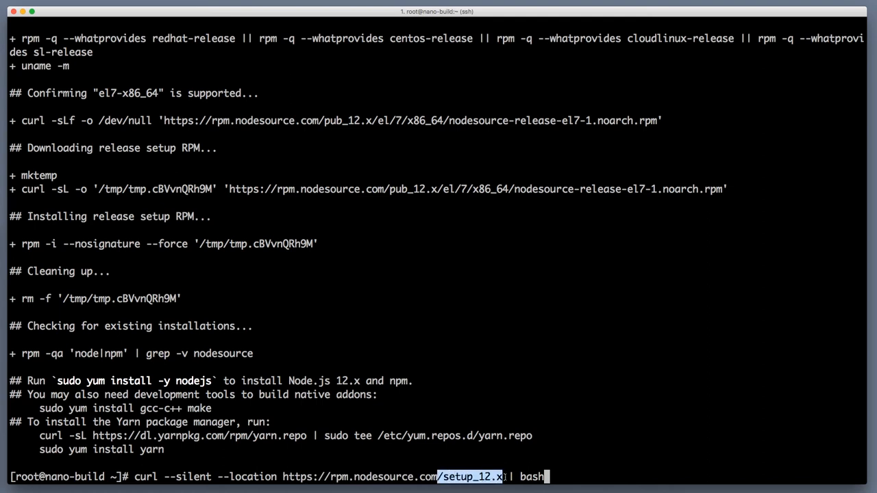
pyautogui.click(504, 476)
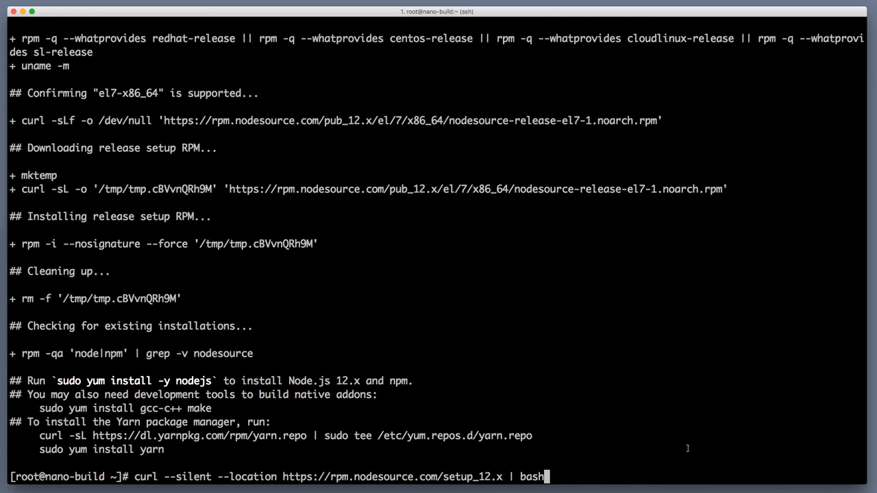
# Discard the recalled command and clear the screen to an empty root prompt.
pyautogui.hotkey('ctrl', 'u')
pyautogui.hotkey('ctrl', 'l')
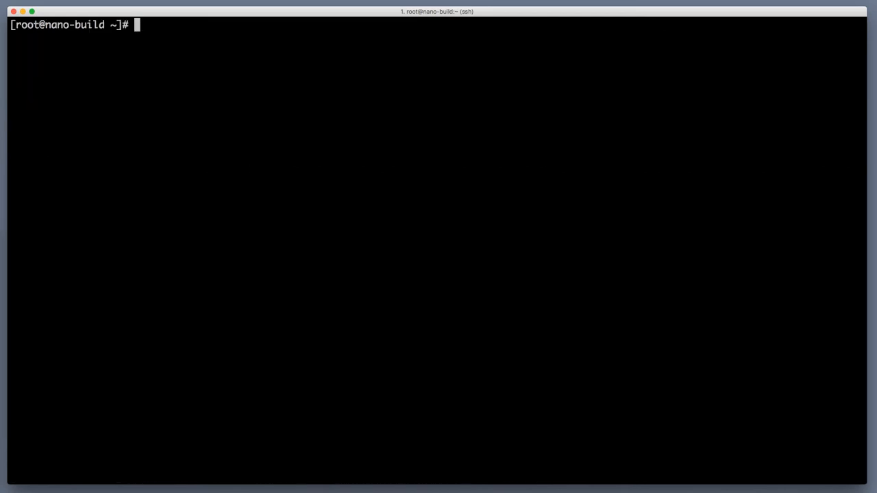
pyautogui.write('yum ')
pyautogui.write('-y install ')
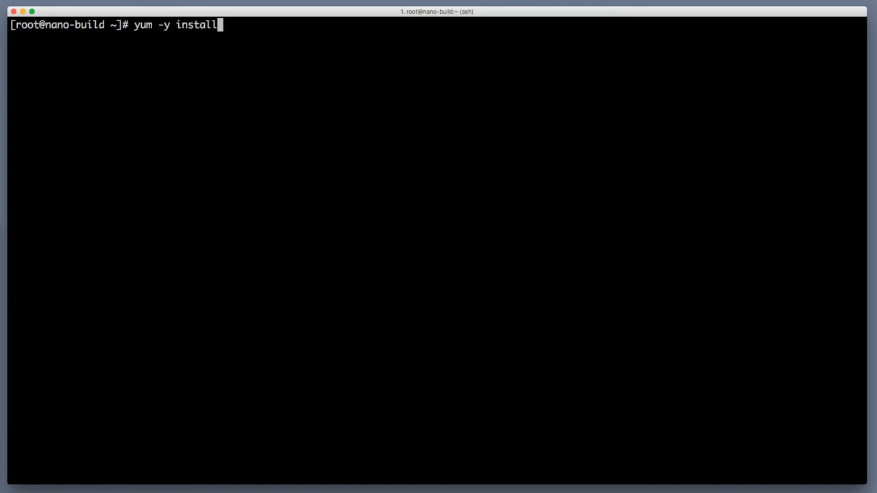
pyautogui.write('nodejs')
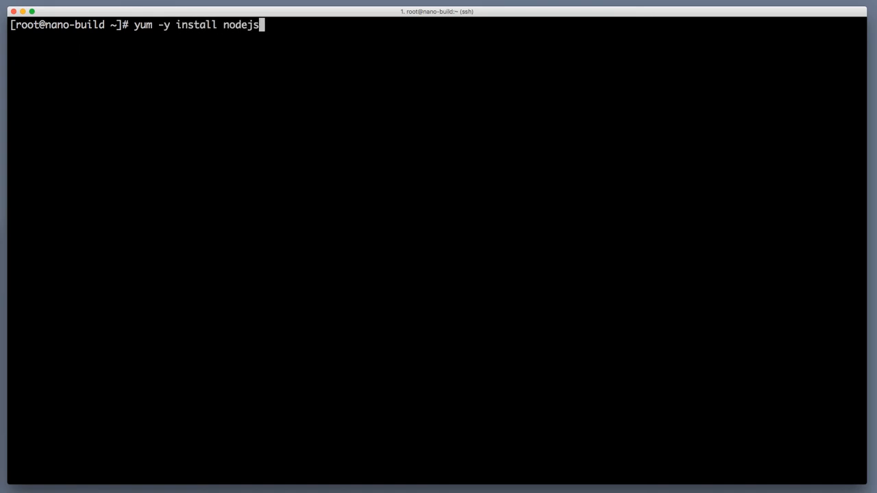
# Install Node.js from NodeSource with yum -y install nodejs.
pyautogui.press('Return')
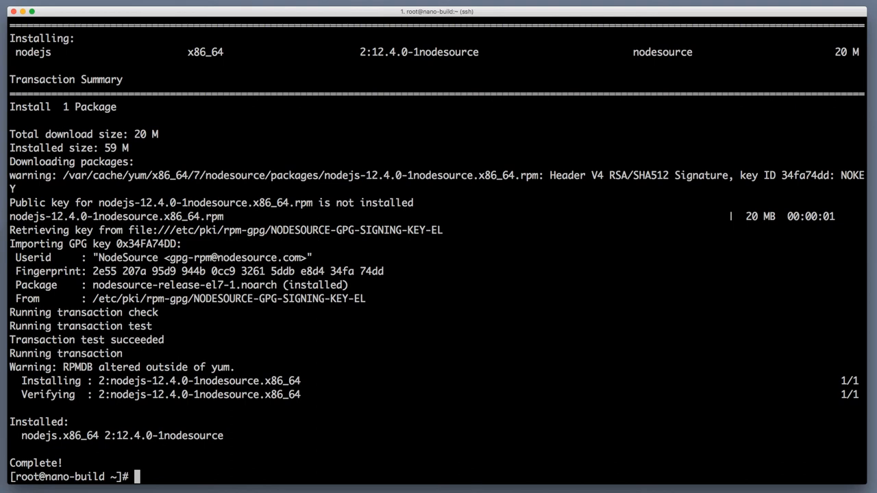
pyautogui.write('np')
# Confirm node -v reports v12.4.0, then clear the screen.
pyautogui.press('BackSpace')
pyautogui.write('once')
pyautogui.press('BackSpace')
pyautogui.press('BackSpace')
pyautogui.write('de -v')
pyautogui.press('Return')
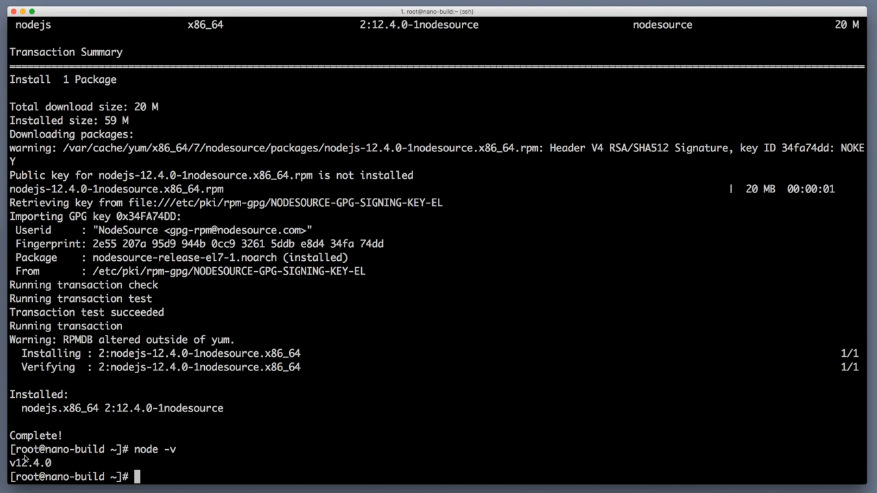
pyautogui.moveTo(15, 462); pyautogui.dragTo(53, 463)
pyautogui.click(54, 463)
pyautogui.tripleClick(34, 463)
pyautogui.hotkey('ctrl', 'l')
pyautogui.write('yum ')
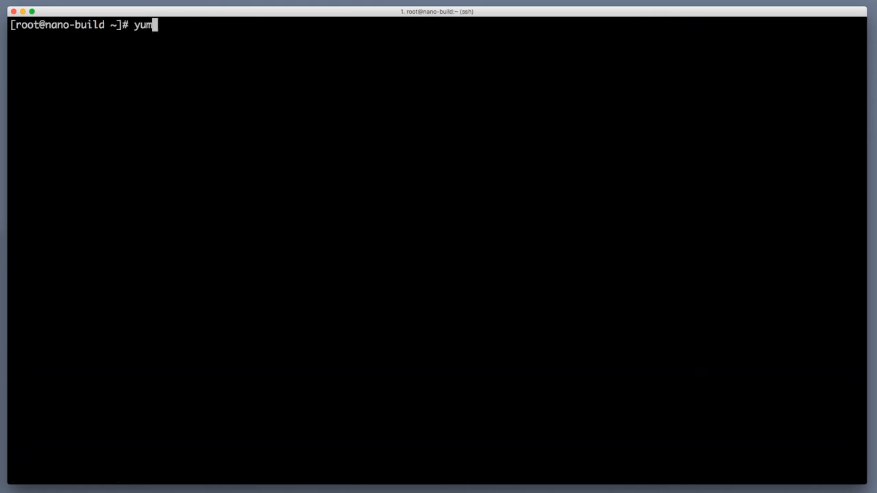
pyautogui.write('-y ')
pyautogui.write('indyal')
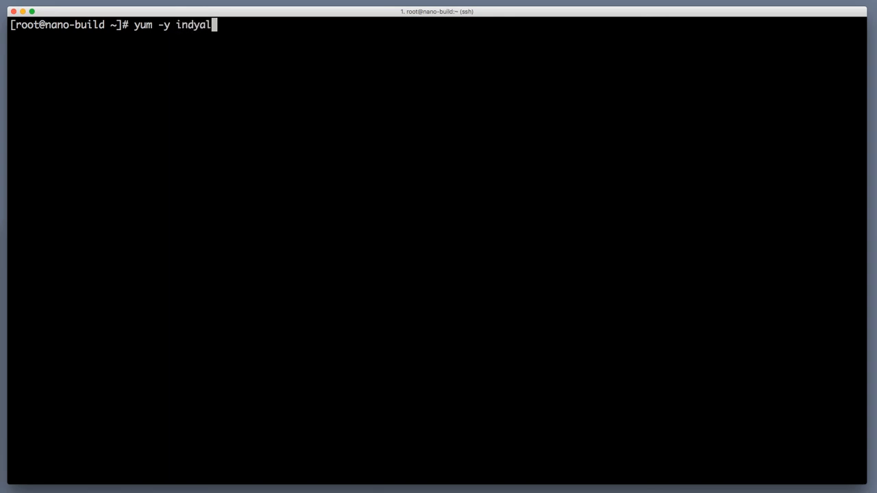
# Run yum -y install epel-release on nano-build.
pyautogui.press('BackSpace')
pyautogui.press('BackSpace')
pyautogui.press('BackSpace')
pyautogui.write('stall ')
pyautogui.write('epel-r')
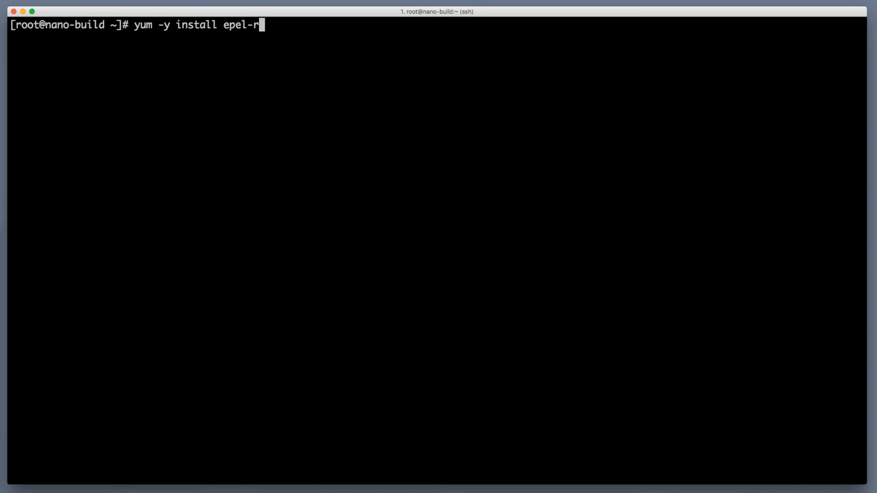
pyautogui.write('elease')
pyautogui.press('Return')
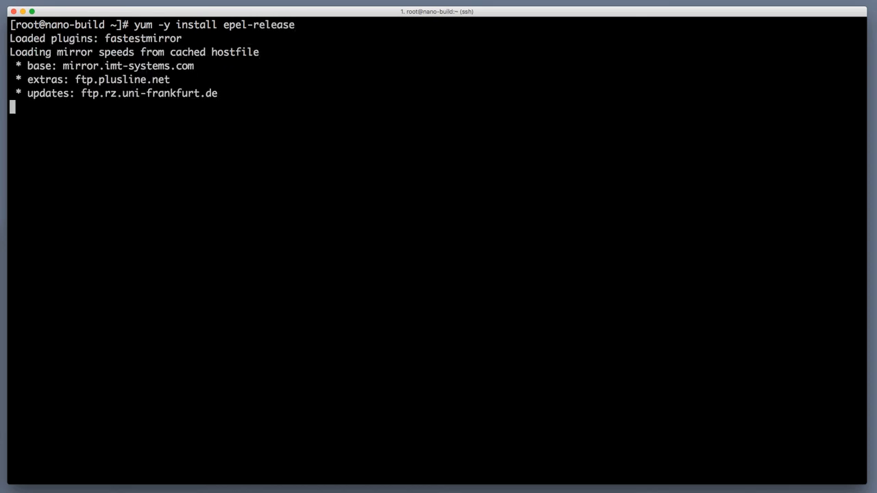